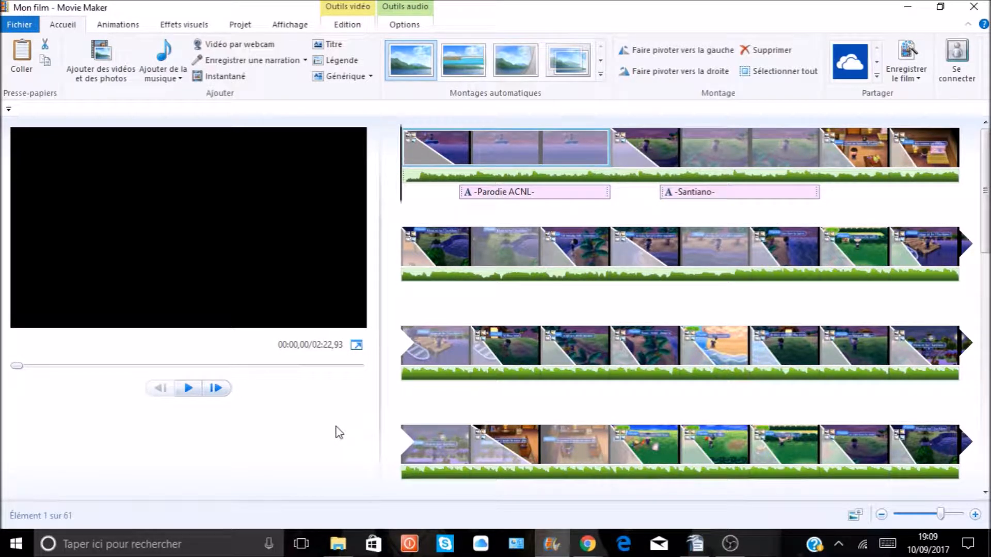
Examine the timeline's clips and captions from the first clip to the last one, and return to the start
{"action": "left_click", "coordinate": [682, 147]}
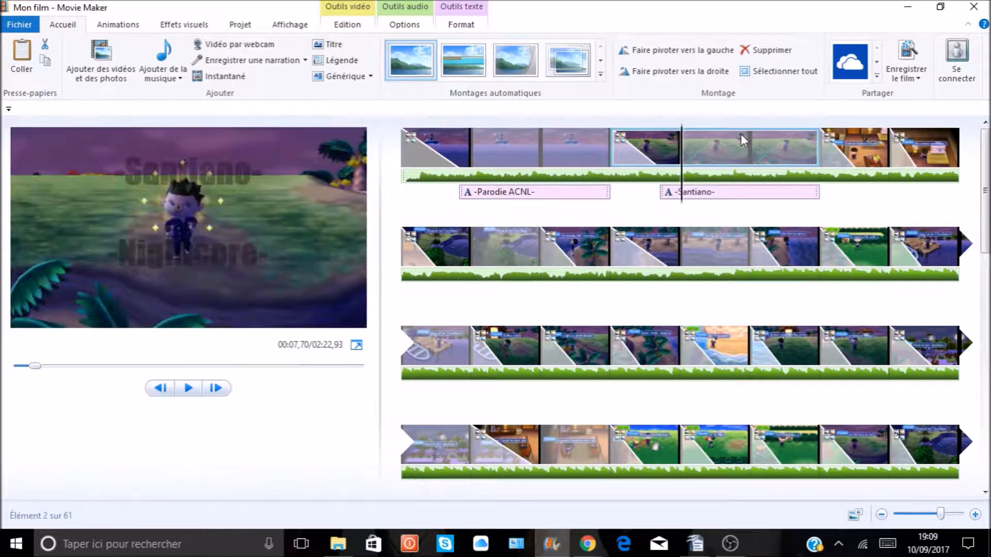
{"action": "left_click", "coordinate": [472, 150]}
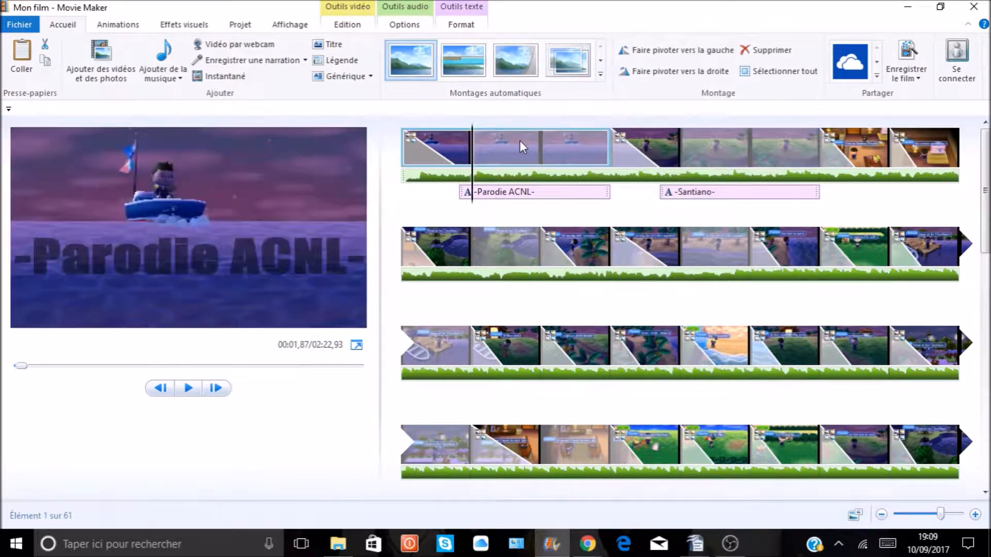
{"action": "left_click", "coordinate": [751, 147]}
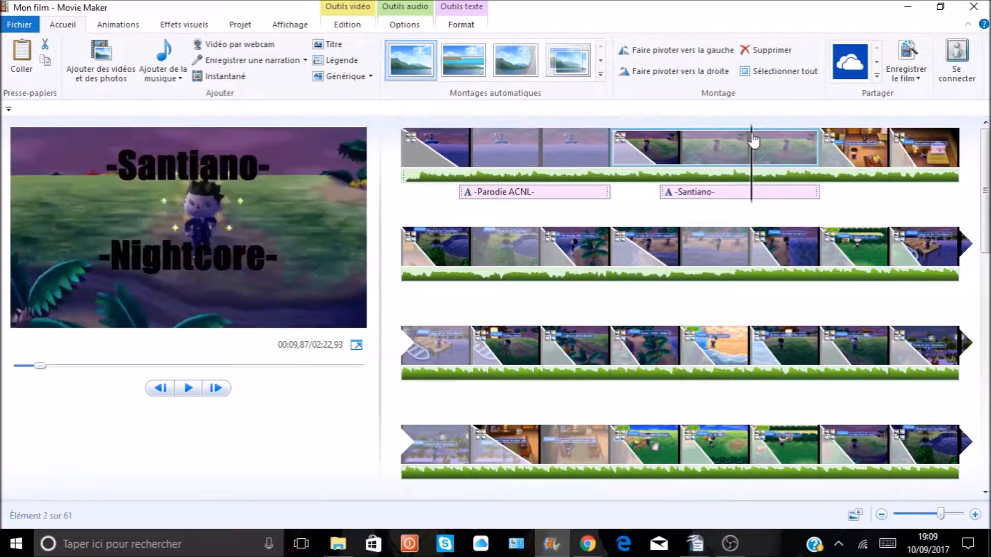
{"action": "left_click", "coordinate": [391, 146]}
{"action": "scroll", "coordinate": [503, 346], "scroll_direction": "down", "scroll_amount": 5}
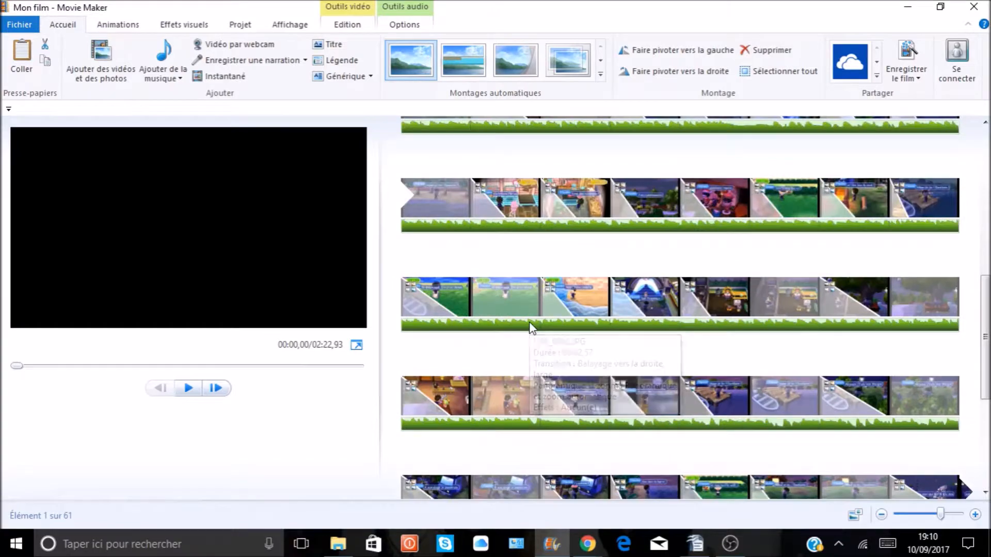
{"action": "scroll", "coordinate": [528, 321], "scroll_direction": "down", "scroll_amount": 5}
{"action": "left_click", "coordinate": [728, 436]}
{"action": "scroll", "coordinate": [485, 331], "scroll_direction": "up", "scroll_amount": 9}
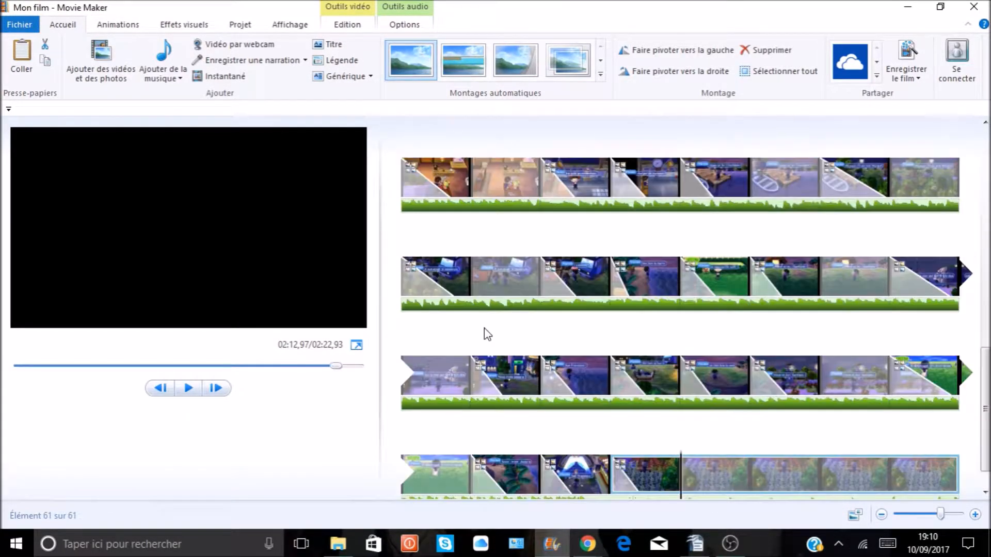
{"action": "left_click", "coordinate": [444, 147]}
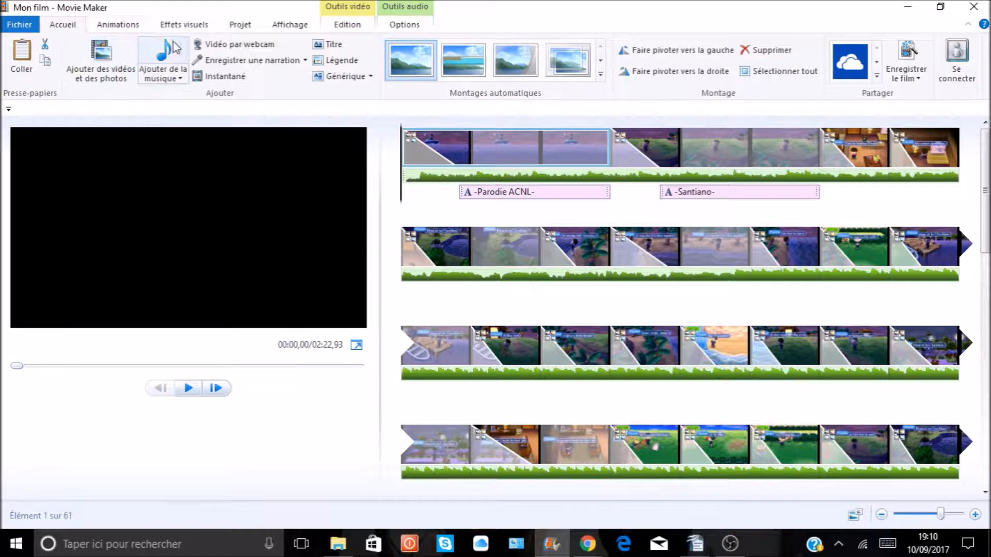
{"action": "left_click", "coordinate": [117, 73]}
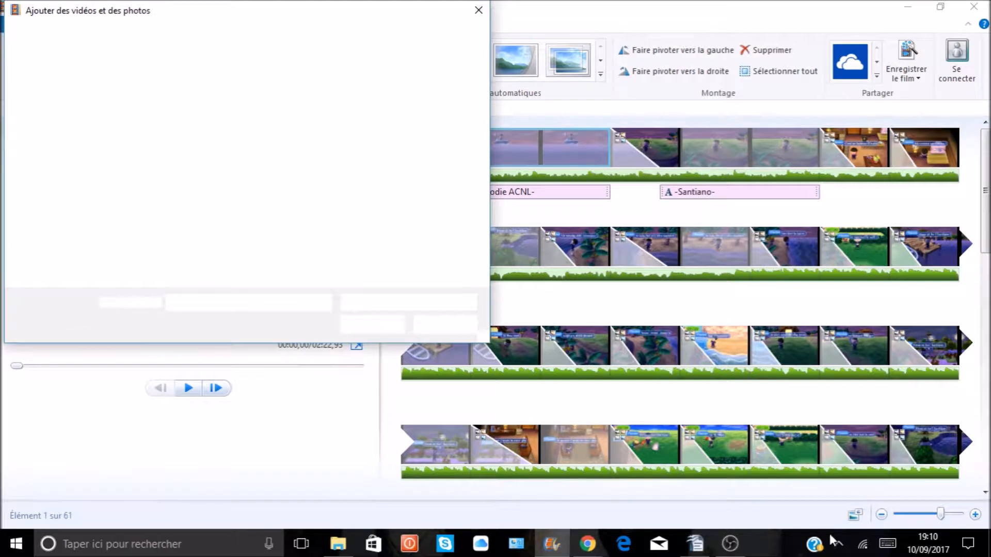
{"action": "left_click", "coordinate": [727, 545]}
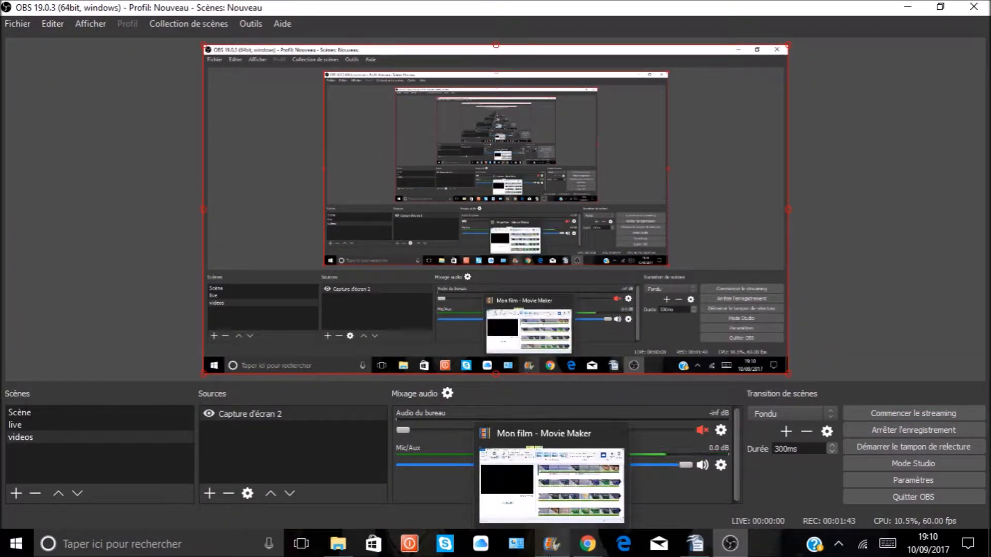
{"action": "left_click", "coordinate": [550, 546]}
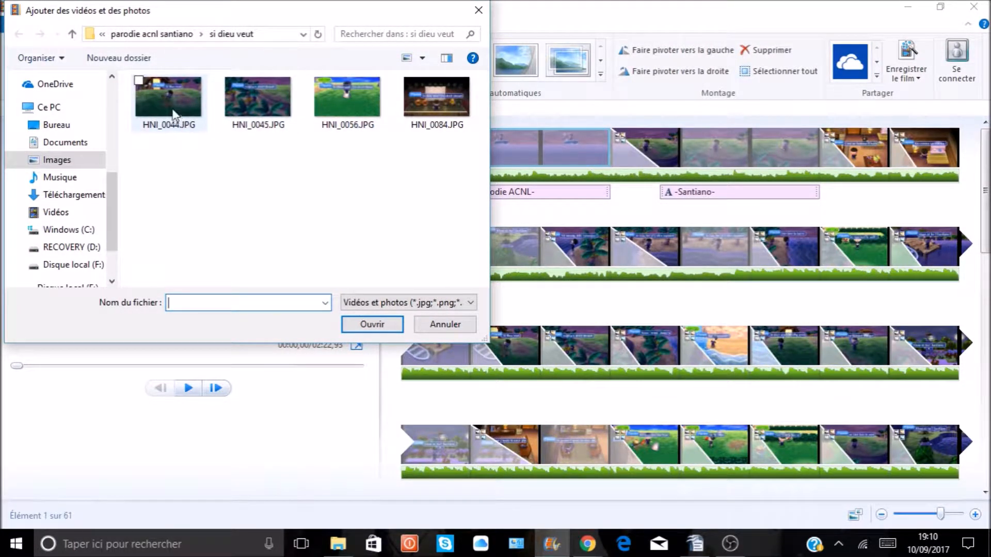
{"action": "left_click", "coordinate": [478, 11]}
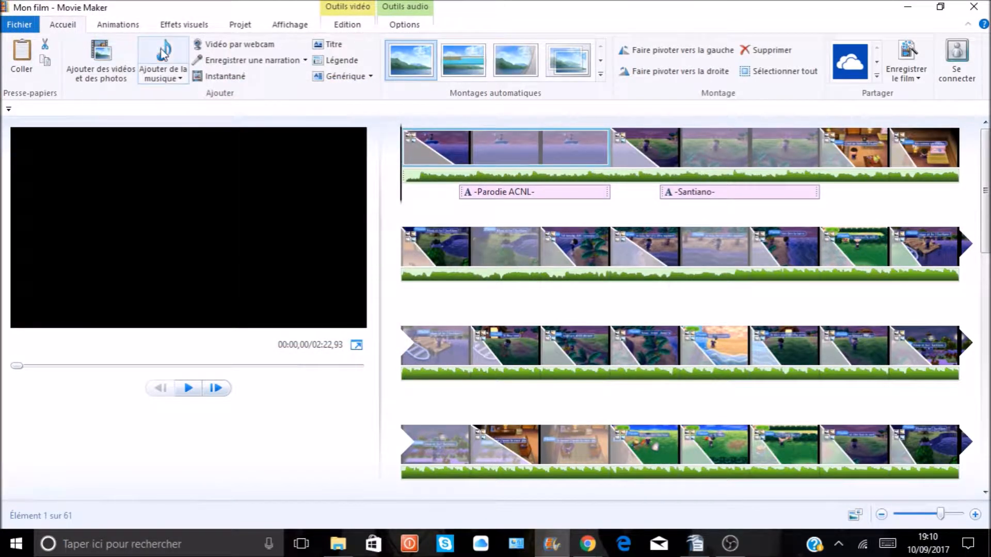
Select the "-Parodie ACNL-" caption in the first clip and examine its text effects and outline size options
{"action": "left_click", "coordinate": [471, 177]}
{"action": "mouse_move", "coordinate": [401, 199]}
{"action": "left_mouse_down"}
{"action": "mouse_move", "coordinate": [449, 199]}
{"action": "mouse_move", "coordinate": [400, 186]}
{"action": "left_mouse_up"}
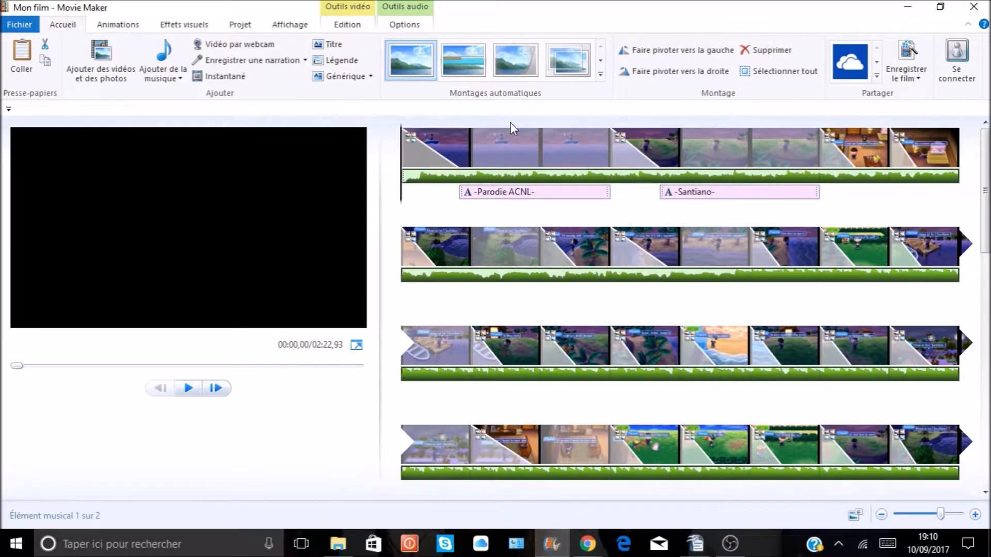
{"action": "left_click", "coordinate": [517, 150]}
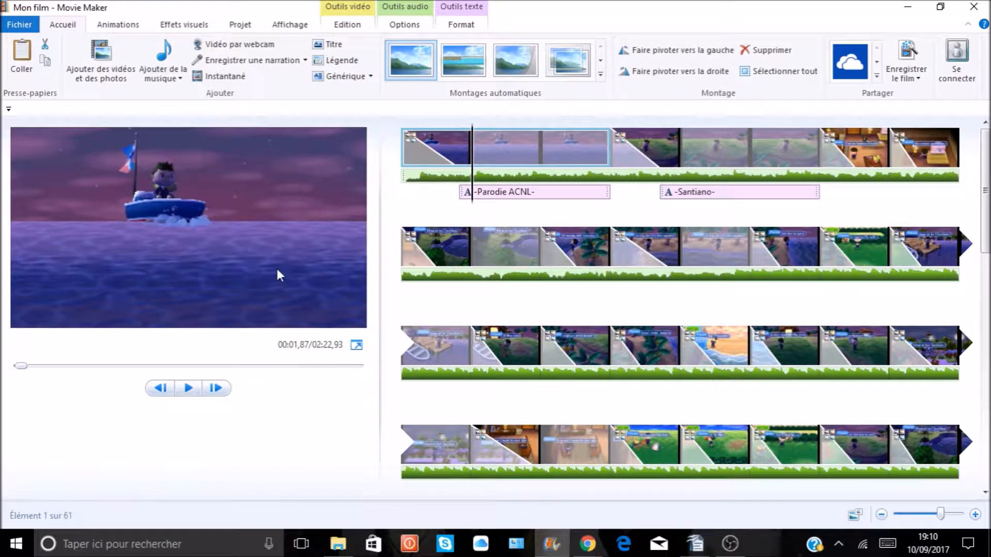
{"action": "left_click", "coordinate": [276, 266]}
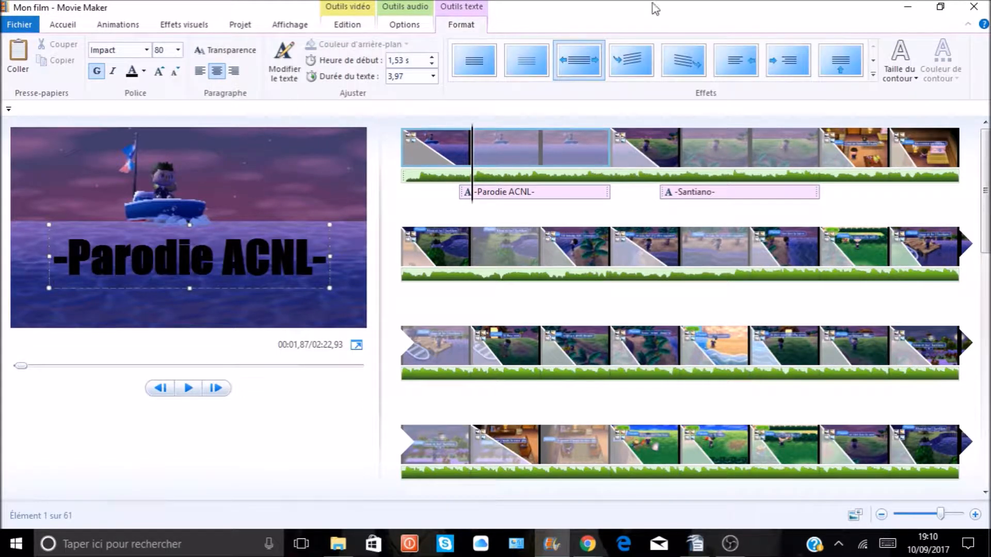
{"action": "left_click", "coordinate": [873, 75]}
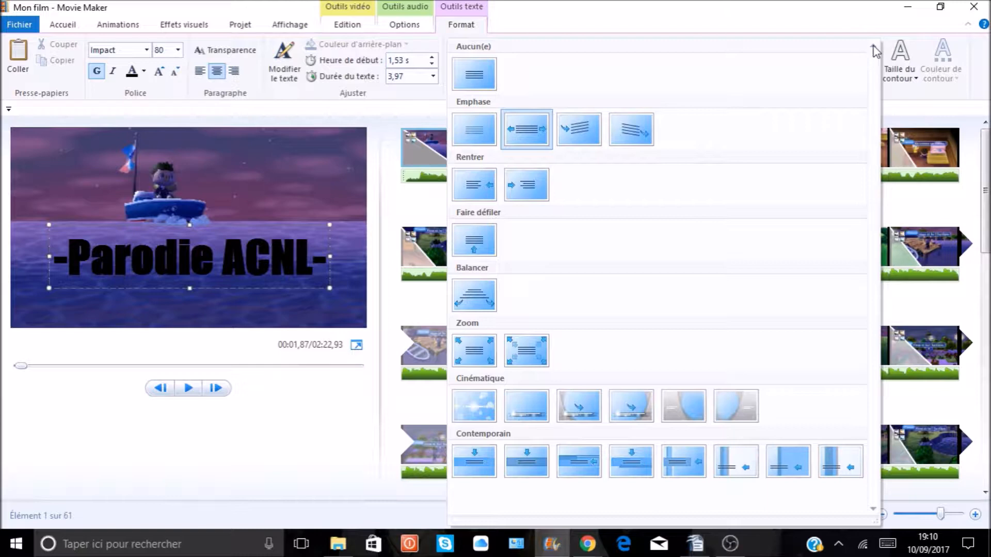
{"action": "left_click", "coordinate": [911, 68]}
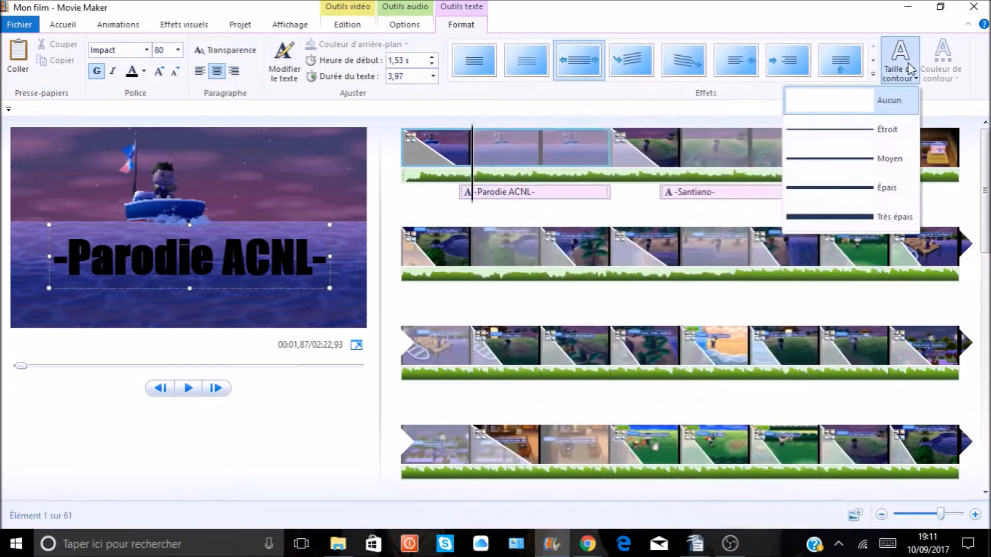
{"action": "left_click", "coordinate": [910, 67]}
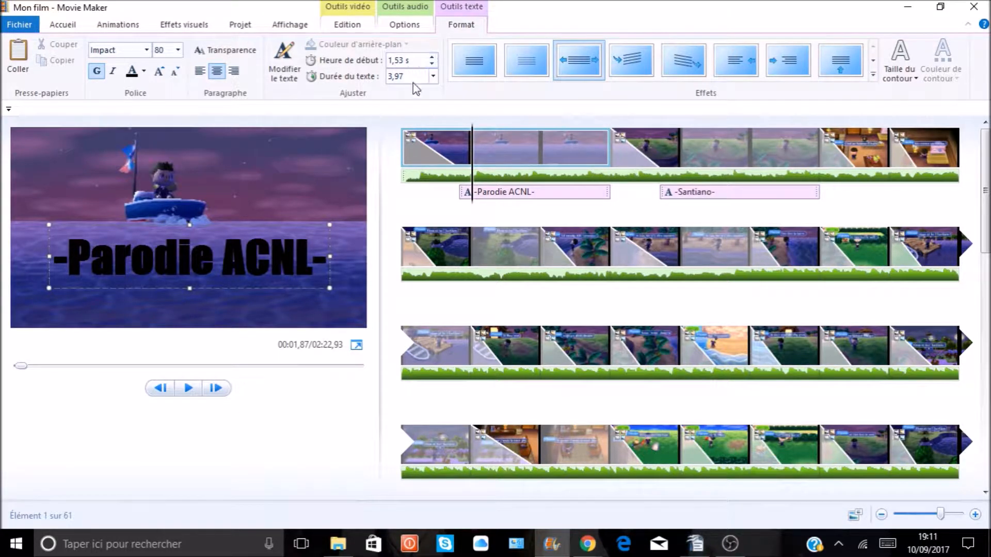
Shift the "-Parodie ACNL-" caption to start at 1,55 s and check the available fonts and font sizes
{"action": "mouse_move", "coordinate": [468, 198]}
{"action": "left_mouse_down"}
{"action": "mouse_move", "coordinate": [451, 200]}
{"action": "mouse_move", "coordinate": [465, 199]}
{"action": "left_mouse_up"}
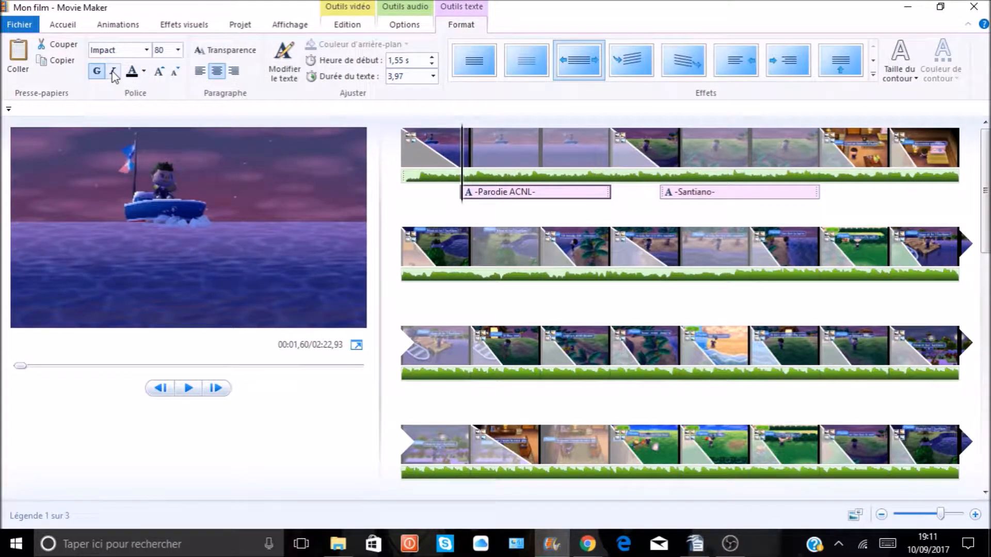
{"action": "left_click", "coordinate": [147, 50]}
{"action": "left_click", "coordinate": [147, 50]}
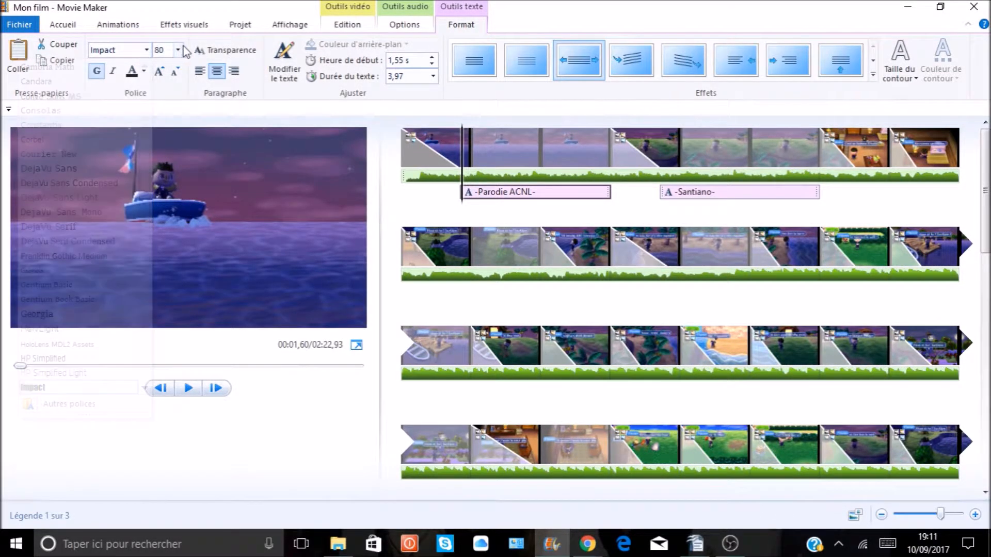
{"action": "left_click", "coordinate": [182, 50]}
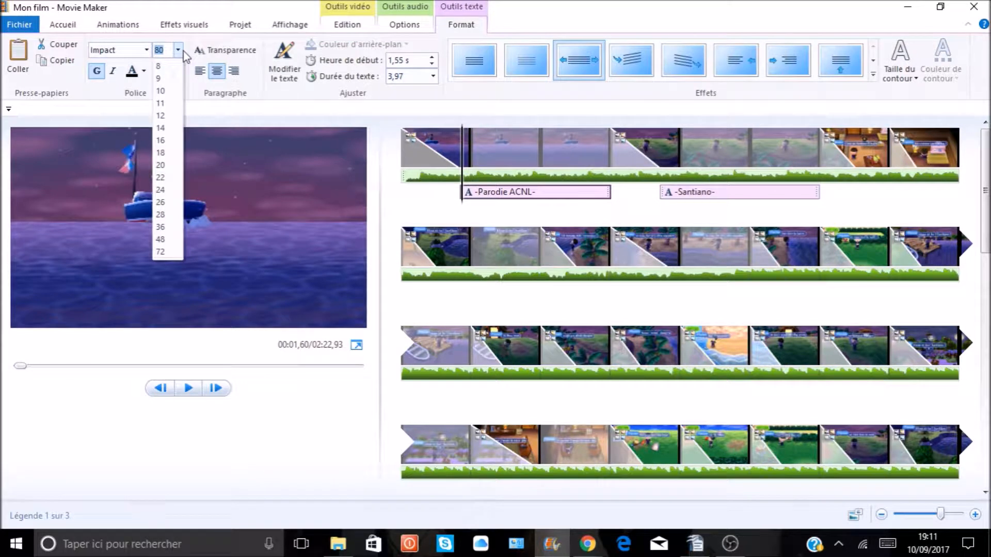
{"action": "left_click", "coordinate": [181, 50]}
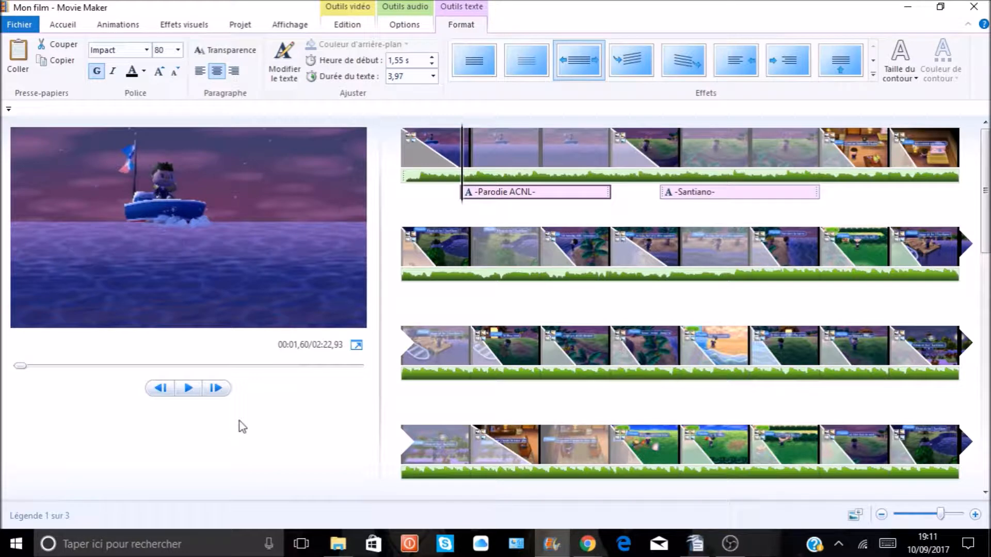
Insert a title before the fifth clip, preview it briefly, and delete the title again
{"action": "left_click", "coordinate": [435, 255]}
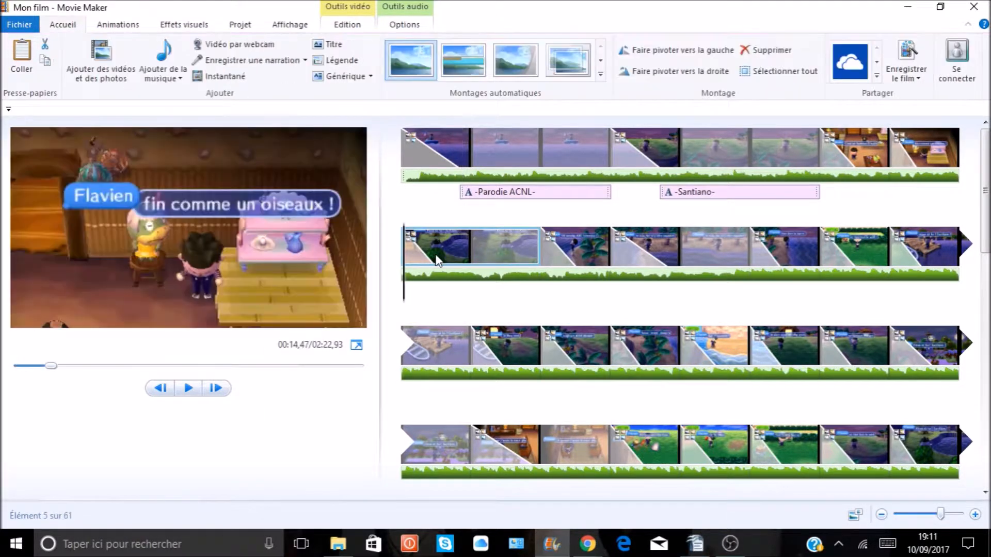
{"action": "left_click", "coordinate": [323, 46]}
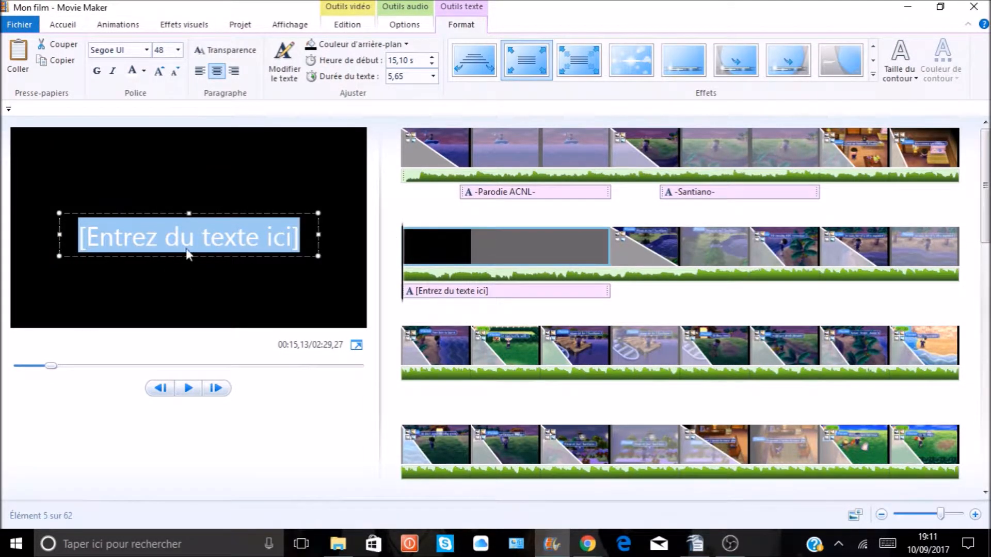
{"action": "left_click", "coordinate": [188, 388]}
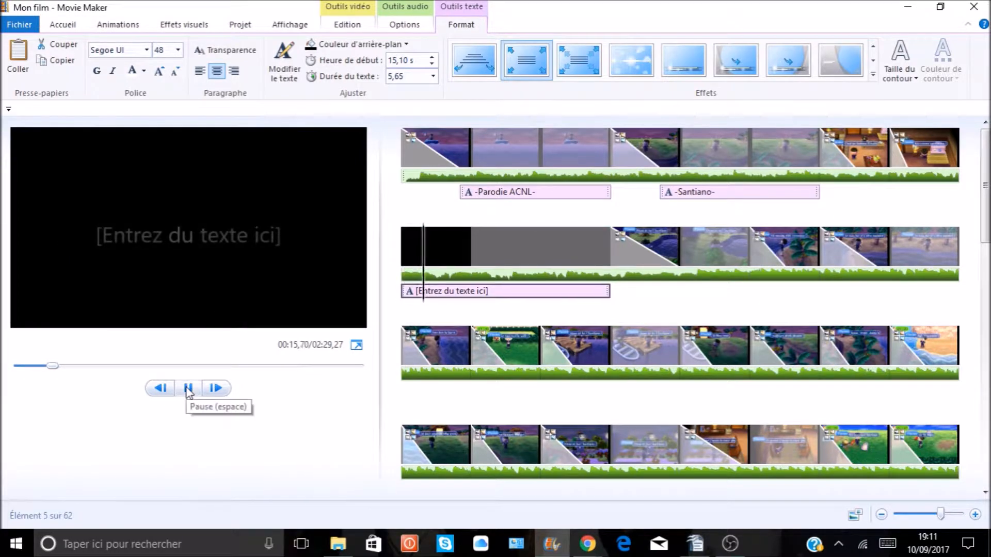
{"action": "left_click", "coordinate": [188, 389]}
{"action": "right_click", "coordinate": [522, 245]}
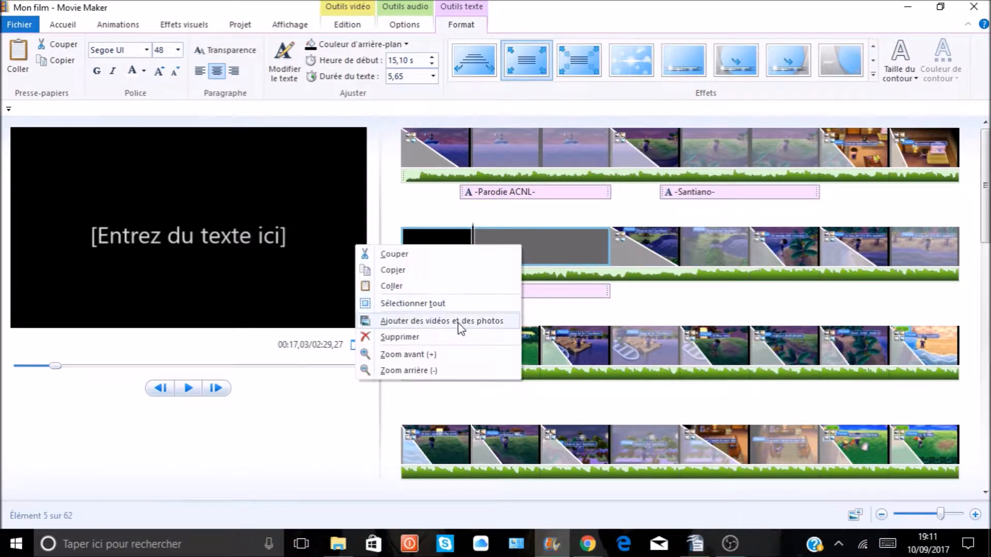
{"action": "left_click", "coordinate": [454, 336]}
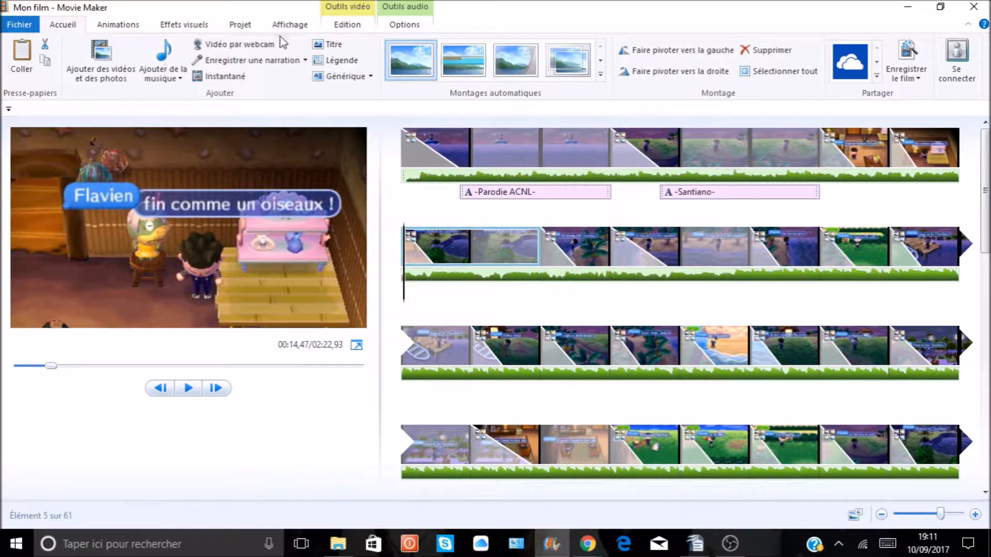
Look over the credits types and try out the automatic movie themes on the project
{"action": "left_click", "coordinate": [370, 77]}
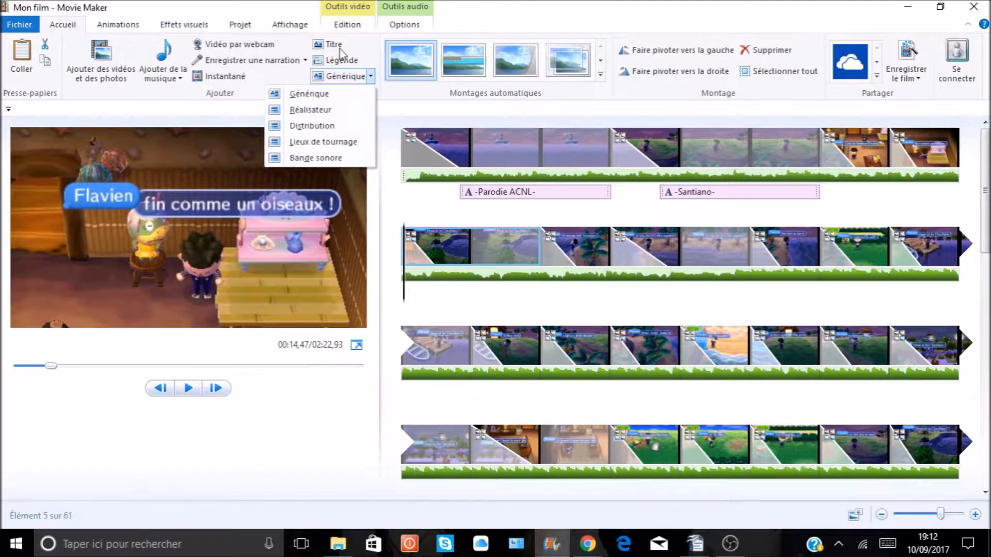
{"action": "left_click", "coordinate": [371, 77]}
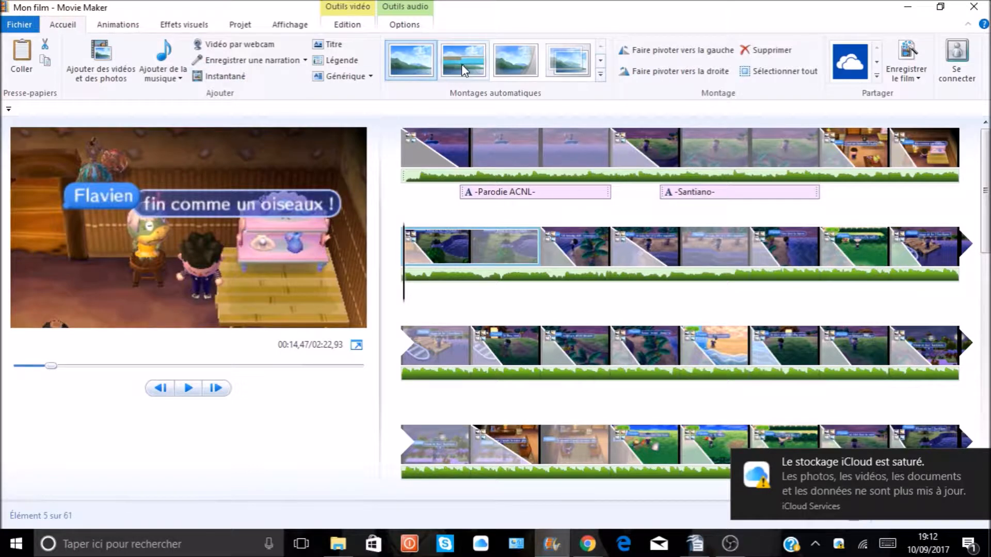
{"action": "left_click", "coordinate": [601, 75]}
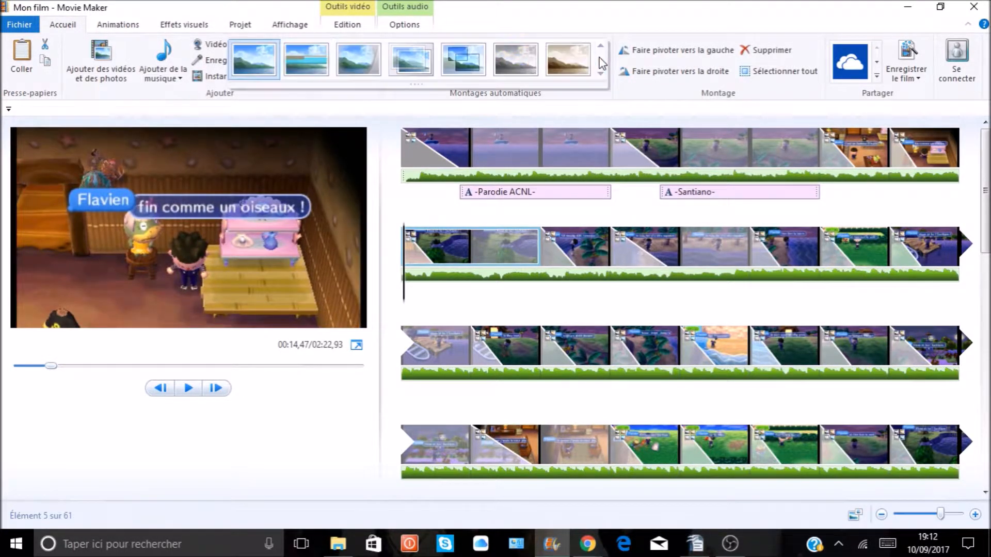
{"action": "left_click", "coordinate": [525, 57]}
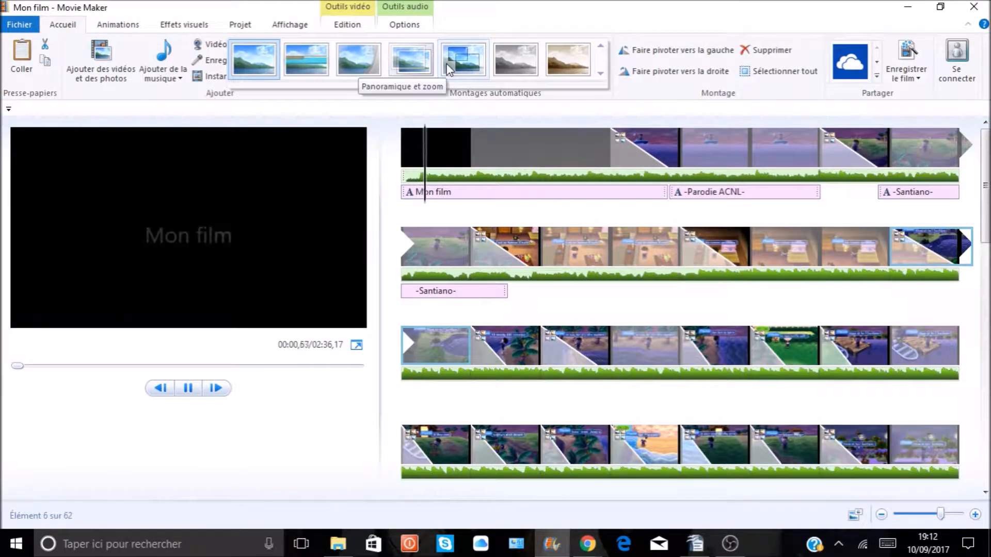
{"action": "left_click", "coordinate": [396, 62]}
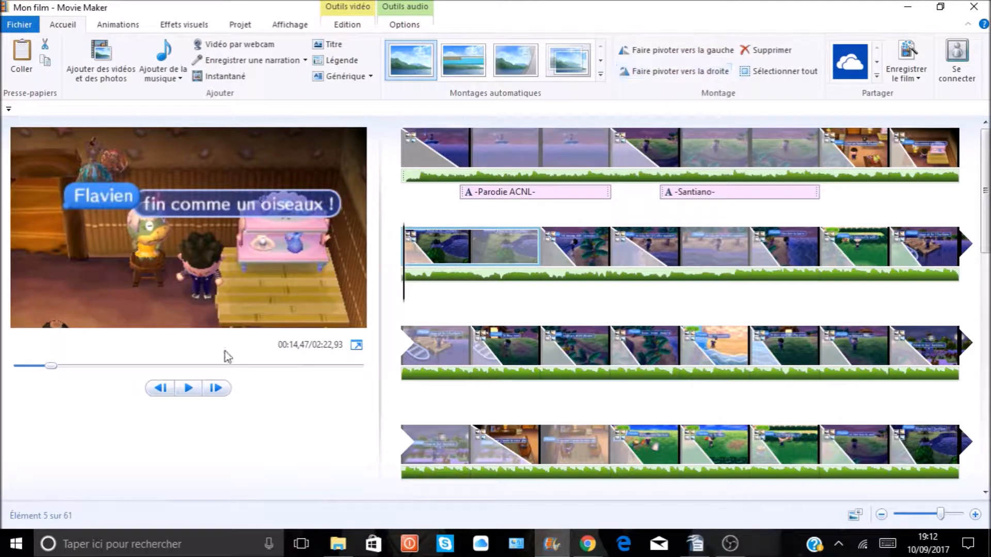
Preview the sideways fifth clip and rotate it to the right three times until it is upright
{"action": "left_click", "coordinate": [185, 385]}
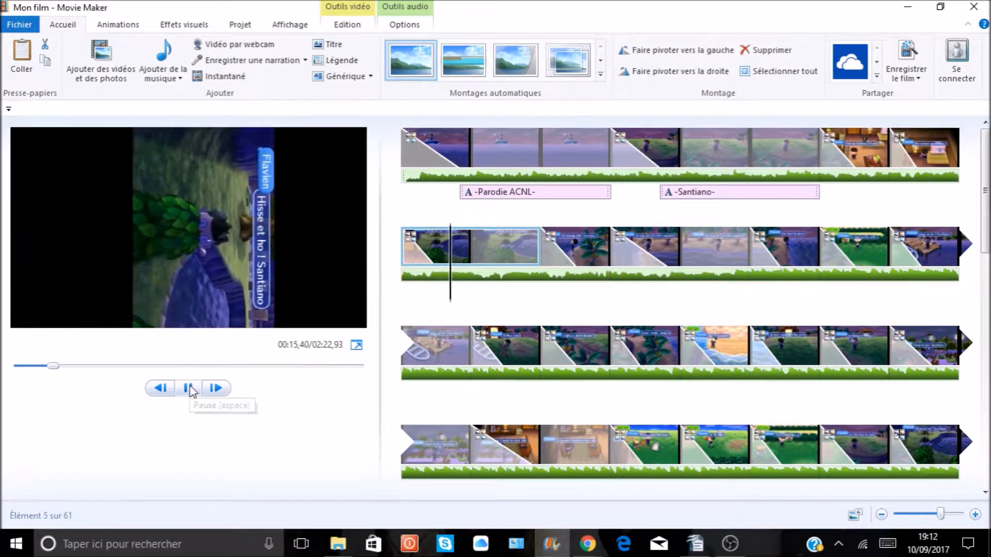
{"action": "left_click", "coordinate": [189, 388]}
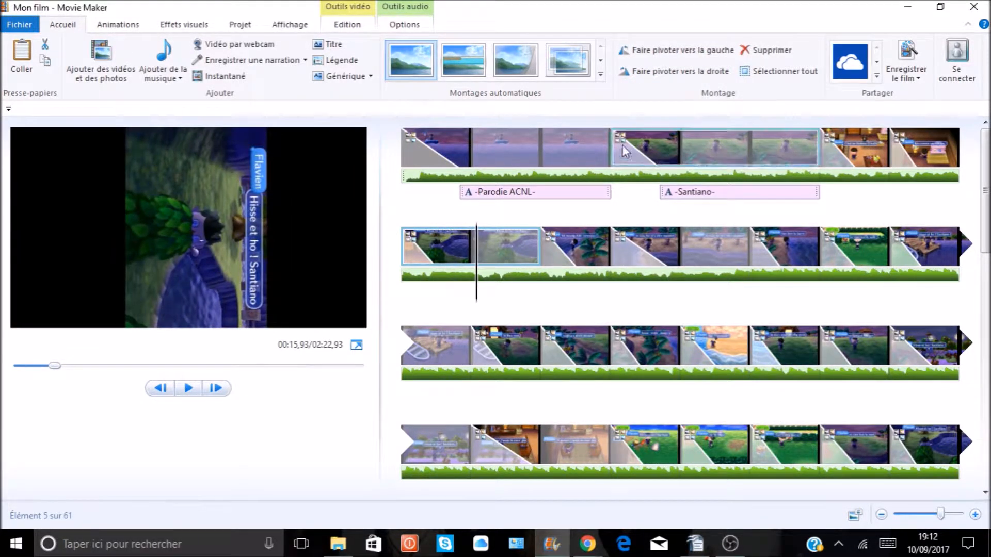
{"action": "left_click", "coordinate": [714, 76]}
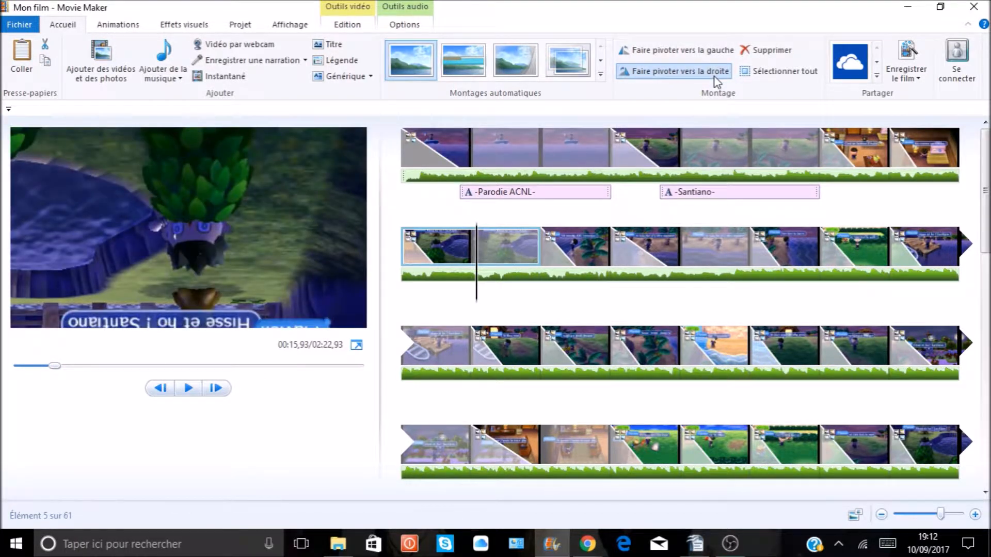
{"action": "left_click", "coordinate": [714, 76]}
{"action": "left_click", "coordinate": [715, 77]}
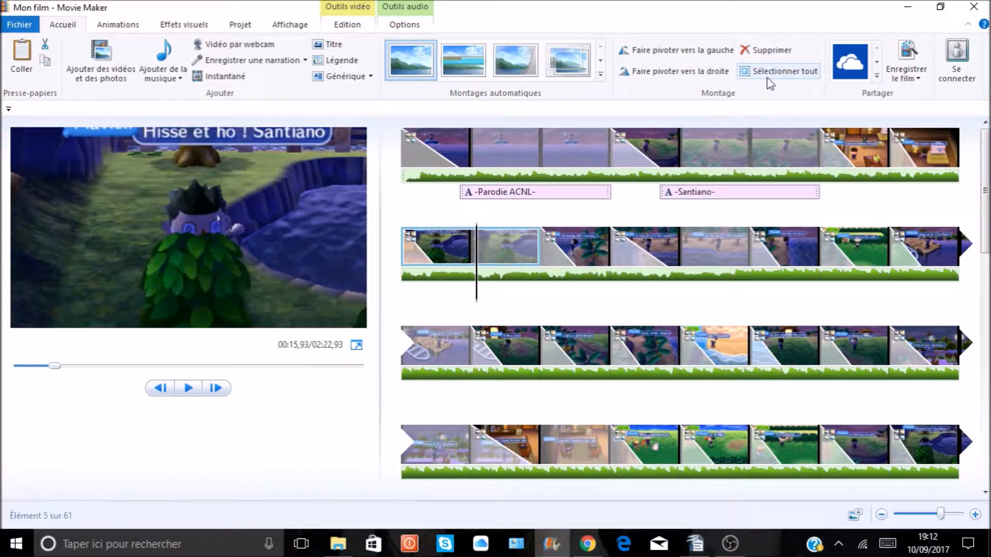
Look over the web publishing services and the available presets for saving the film
{"action": "left_click", "coordinate": [877, 76]}
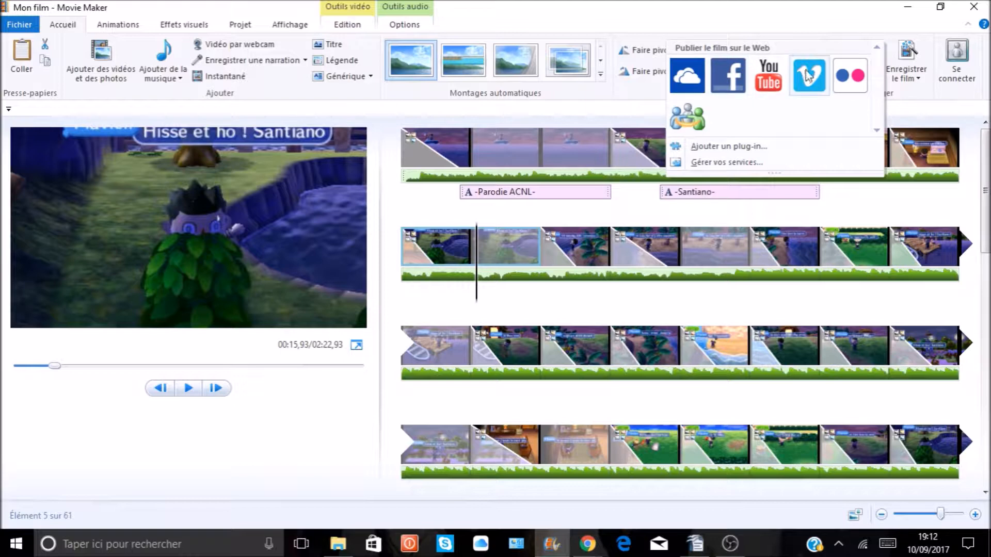
{"action": "left_click", "coordinate": [905, 77]}
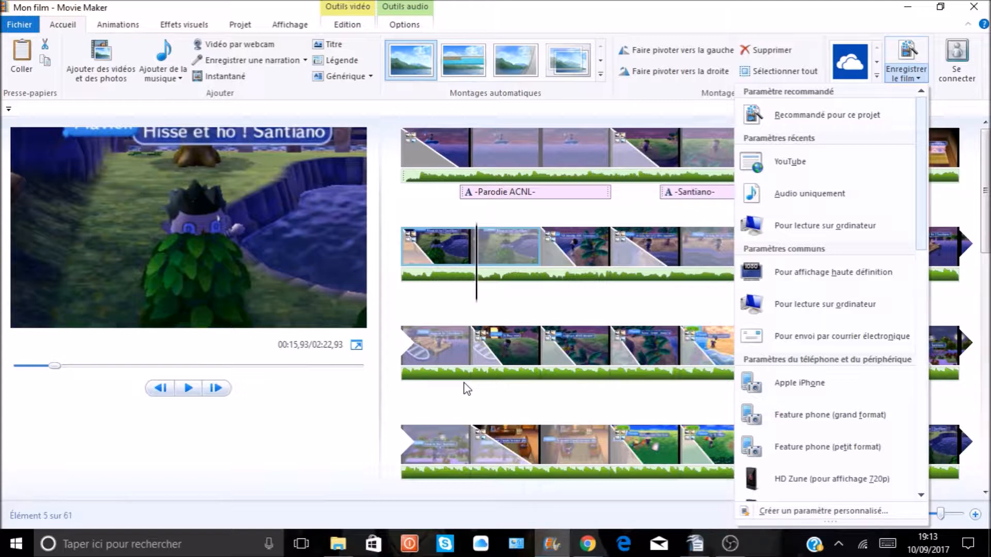
{"action": "left_click", "coordinate": [213, 435]}
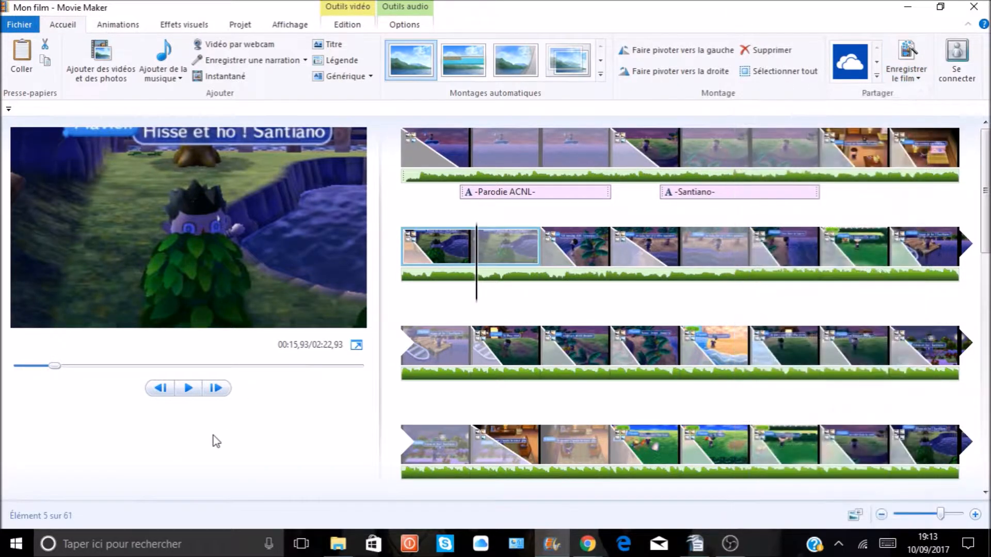
Select the second clip near the start of the "-Santiano-" caption and review the film saving presets, including YouTube
{"action": "left_click", "coordinate": [439, 154]}
{"action": "left_click", "coordinate": [449, 175]}
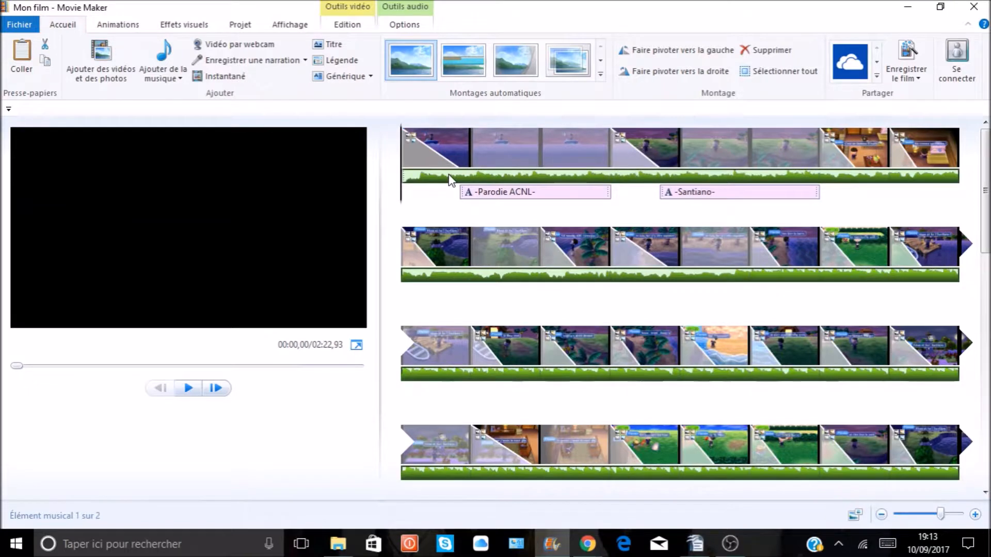
{"action": "left_click", "coordinate": [441, 151]}
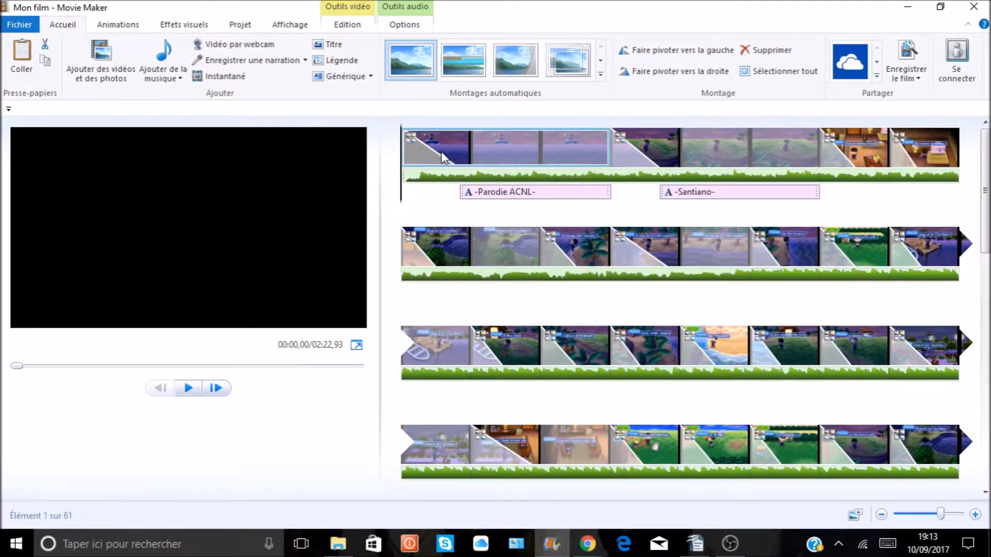
{"action": "left_click", "coordinate": [681, 155]}
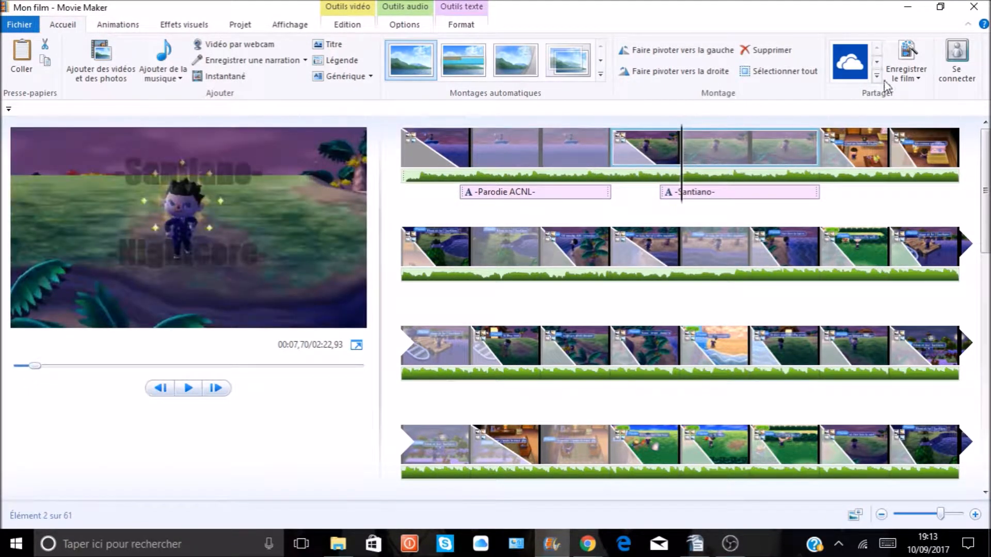
{"action": "left_click", "coordinate": [913, 79]}
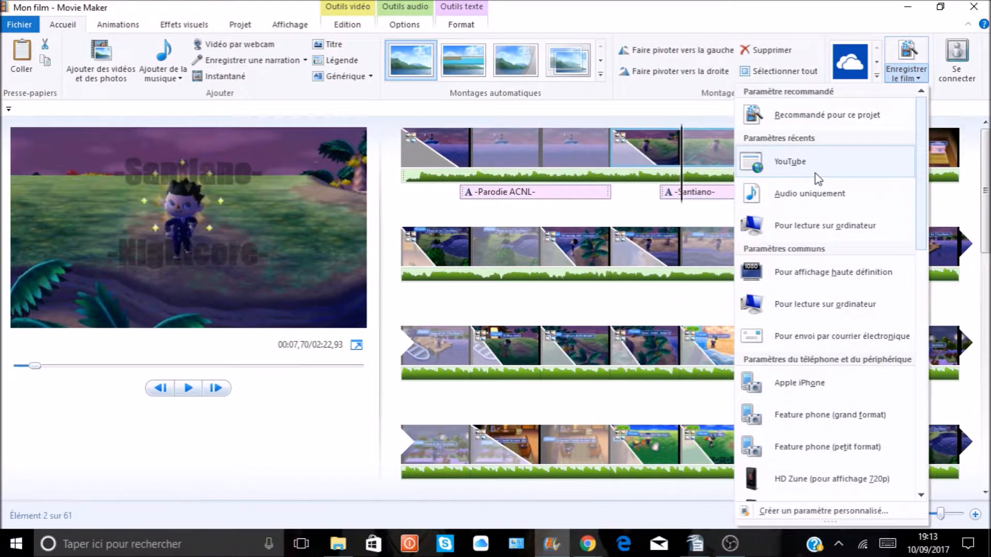
{"action": "left_click", "coordinate": [922, 74]}
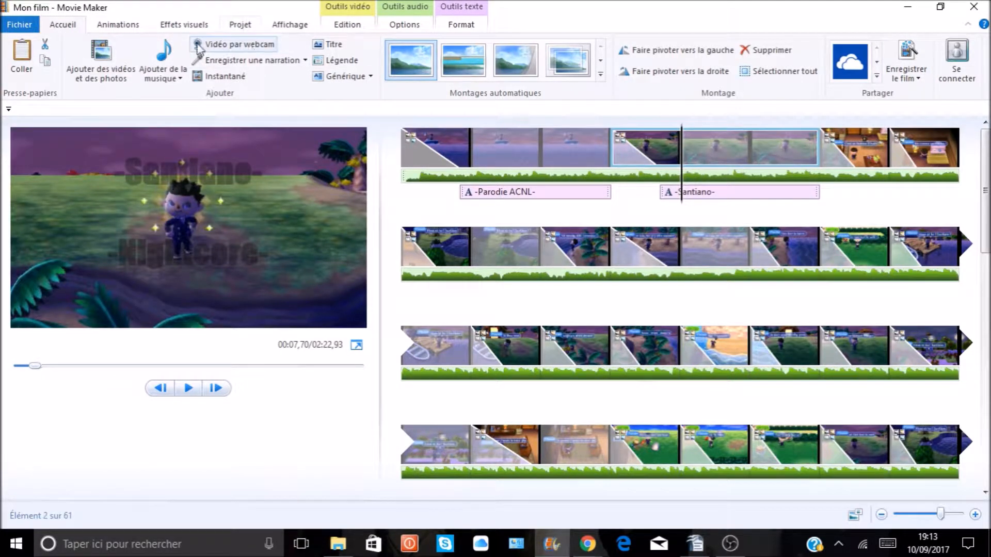
Check the narration recording and sound adding options, and revisit the film saving command
{"action": "left_click", "coordinate": [305, 61]}
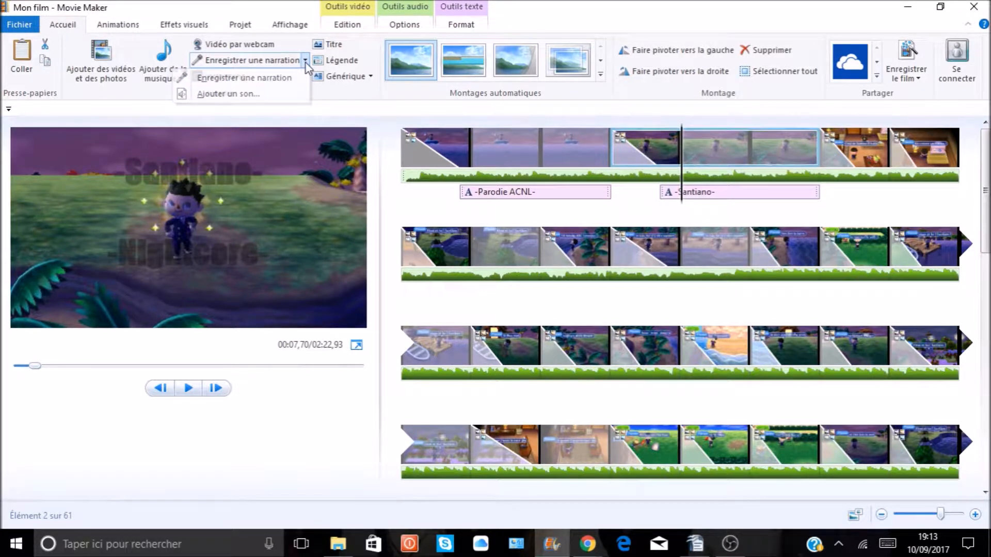
{"action": "left_click", "coordinate": [306, 63]}
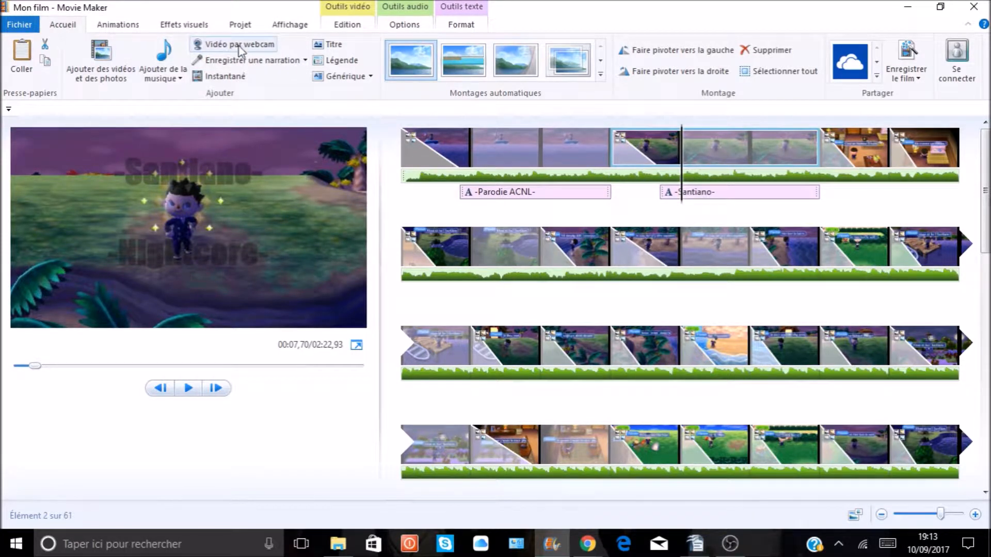
{"action": "left_click", "coordinate": [906, 78]}
{"action": "left_click", "coordinate": [910, 67]}
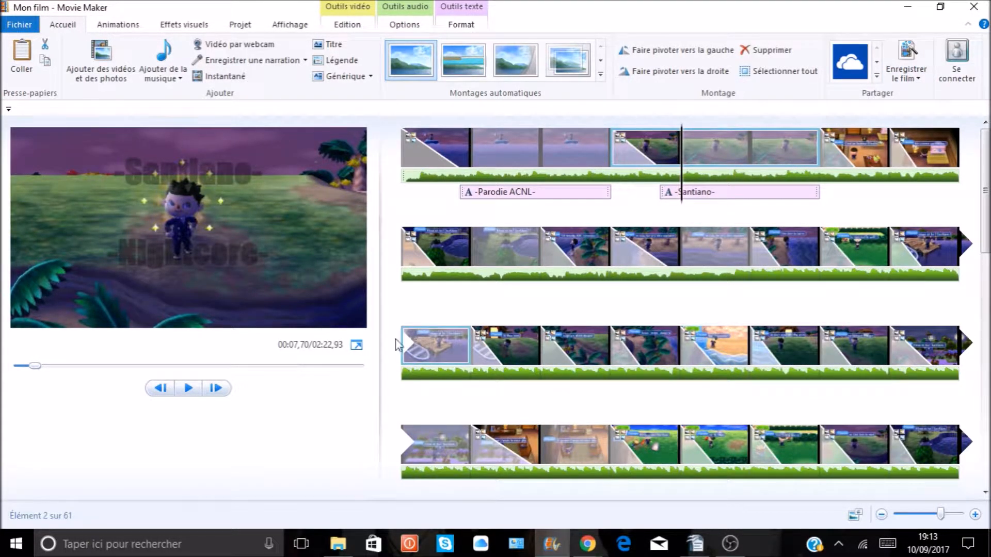
Narrow the preview area slightly and browse the transition styles available for the second clip
{"action": "left_click_drag", "start_coordinate": [379, 311], "coordinate": [354, 323]}
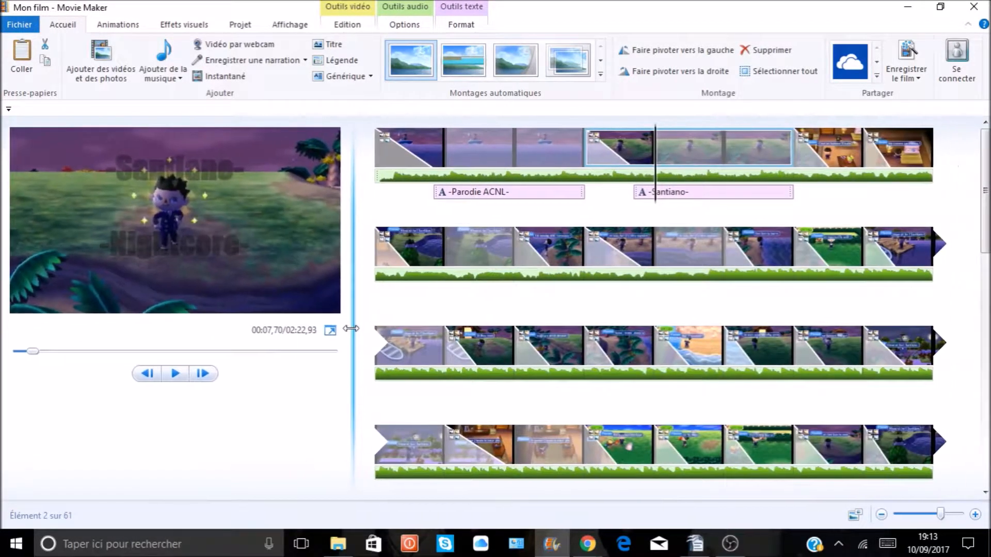
{"action": "left_click", "coordinate": [105, 26]}
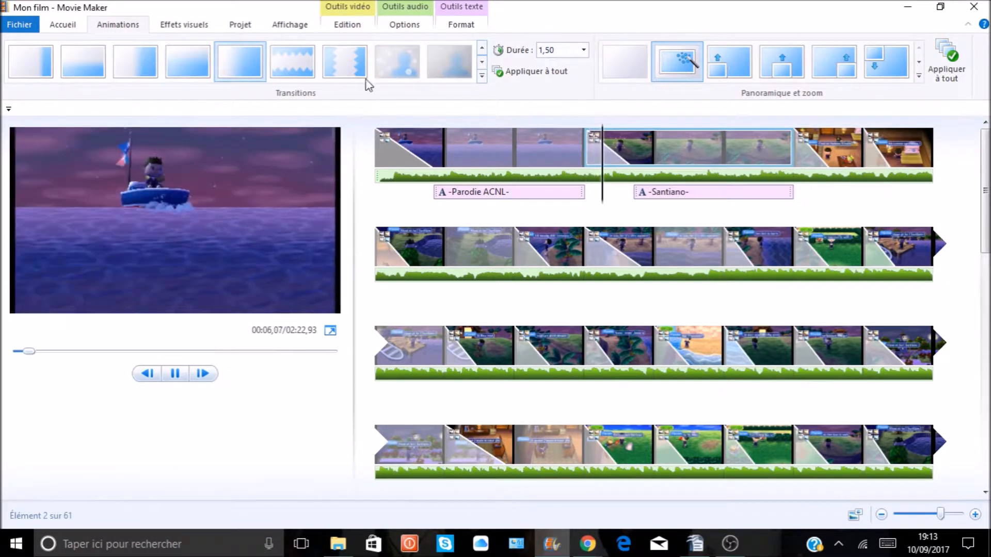
{"action": "left_click", "coordinate": [482, 76]}
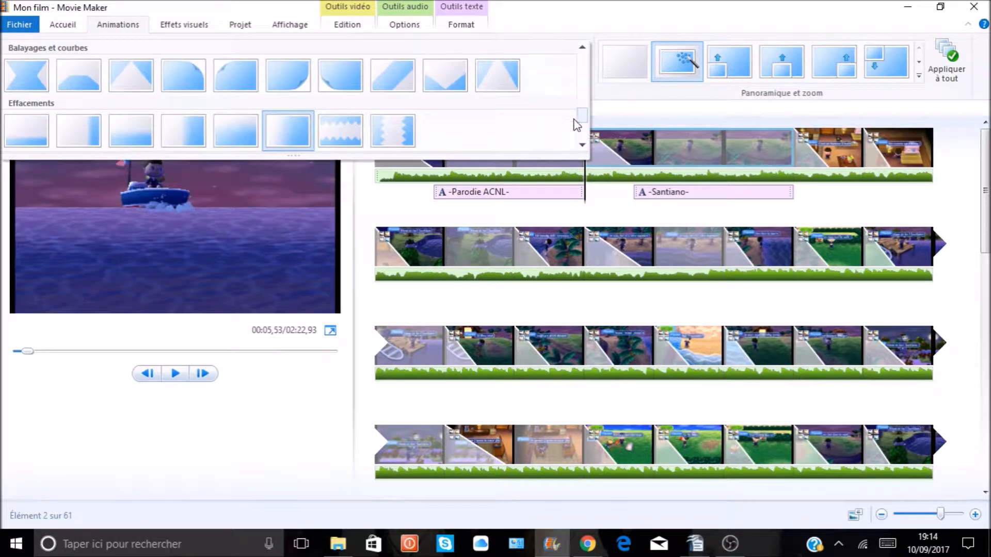
{"action": "left_click_drag", "start_coordinate": [588, 116], "coordinate": [583, 133]}
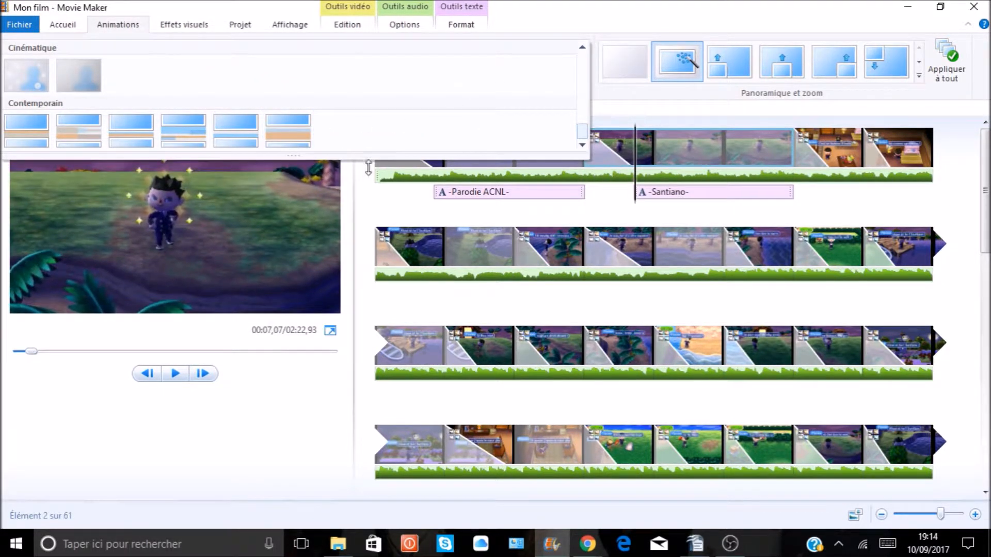
{"action": "left_click", "coordinate": [263, 388]}
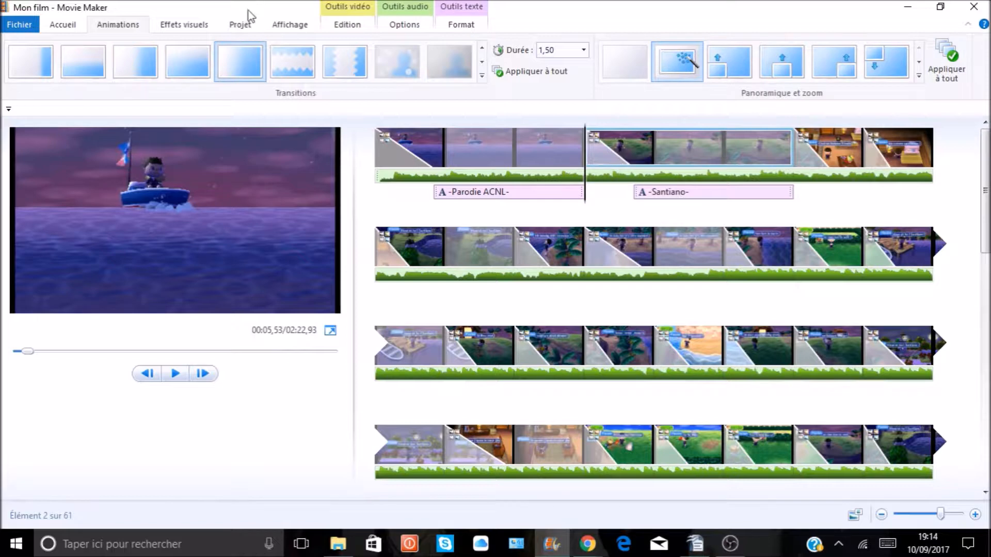
Browse the visual effects for the second clip, from the artistic ones to symmetry, animations and fades
{"action": "left_click", "coordinate": [187, 29]}
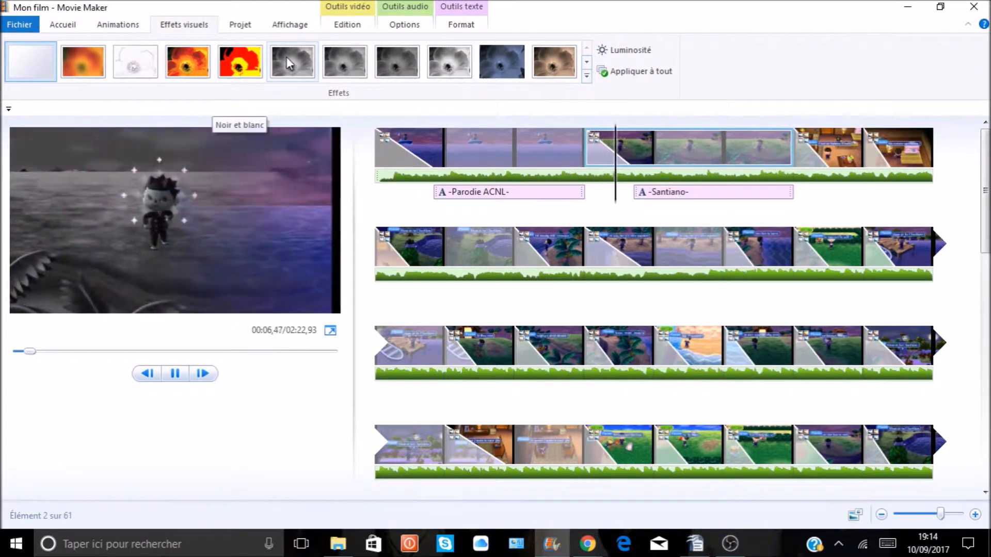
{"action": "left_click", "coordinate": [587, 76]}
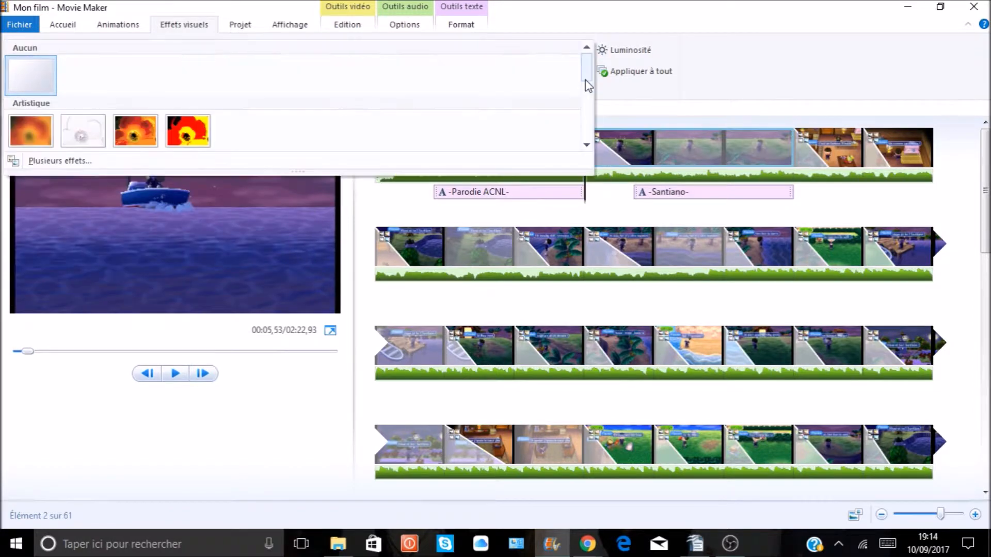
{"action": "left_click_drag", "start_coordinate": [587, 68], "coordinate": [580, 148]}
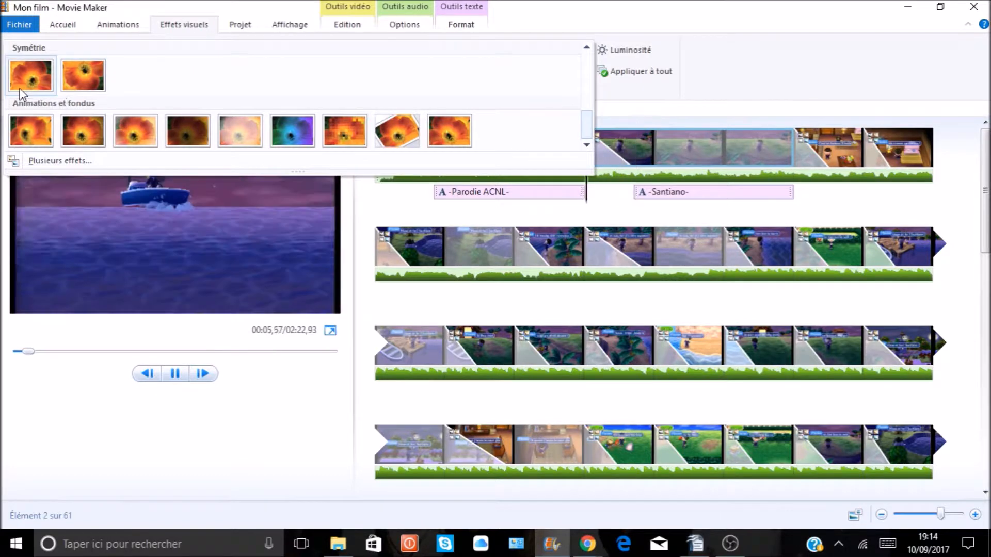
{"action": "left_click", "coordinate": [275, 413]}
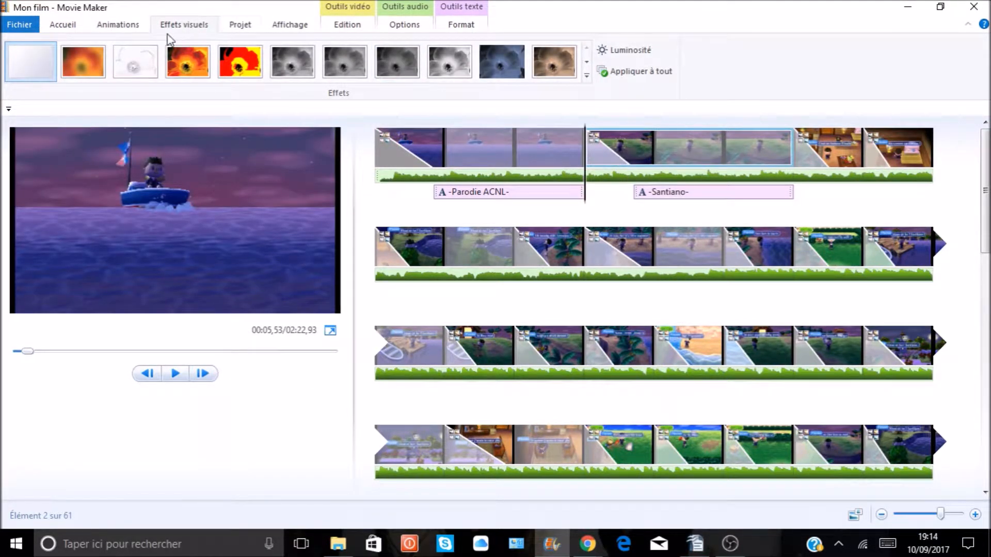
Look over the project's audio and proportion settings, open the audio mix, and play the film briefly
{"action": "left_click", "coordinate": [239, 25]}
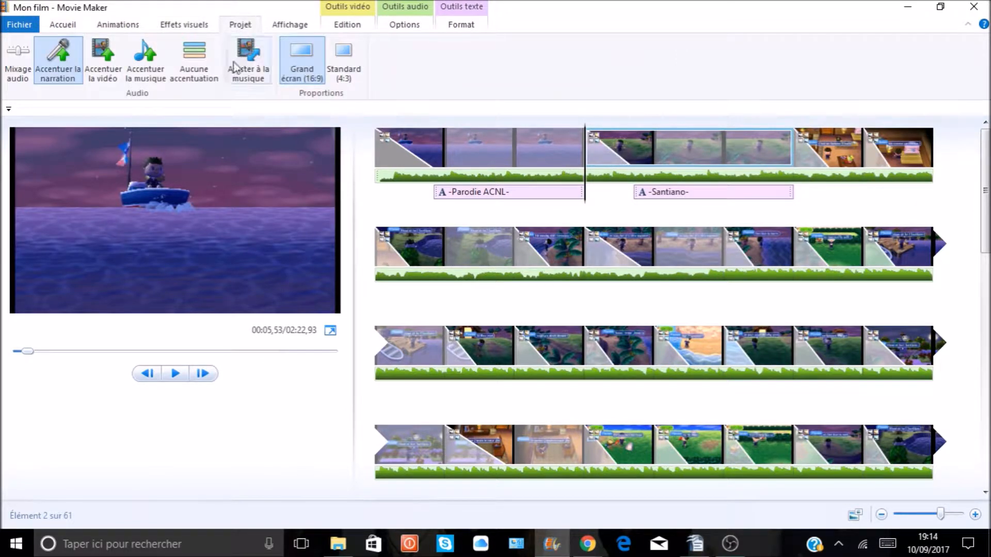
{"action": "left_click", "coordinate": [257, 81]}
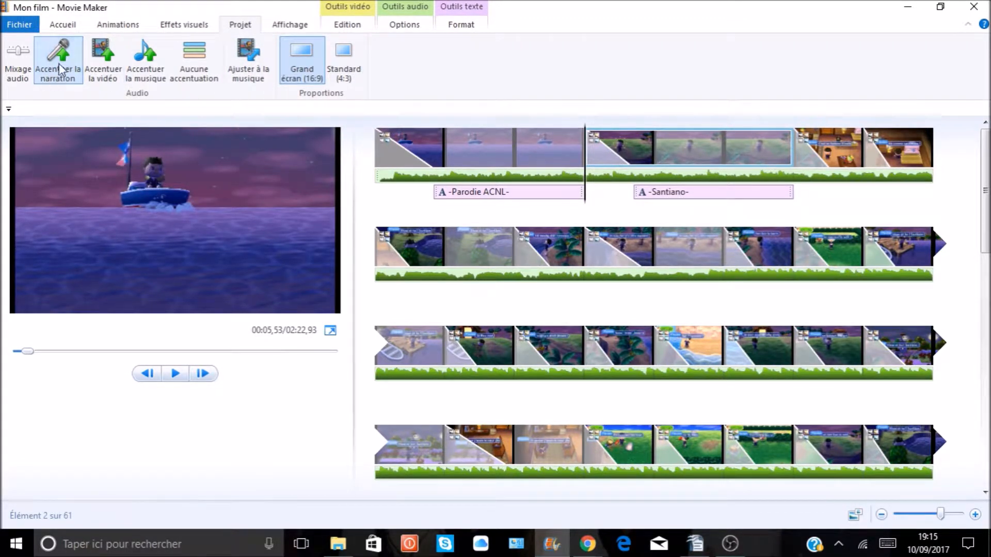
{"action": "left_click", "coordinate": [16, 60]}
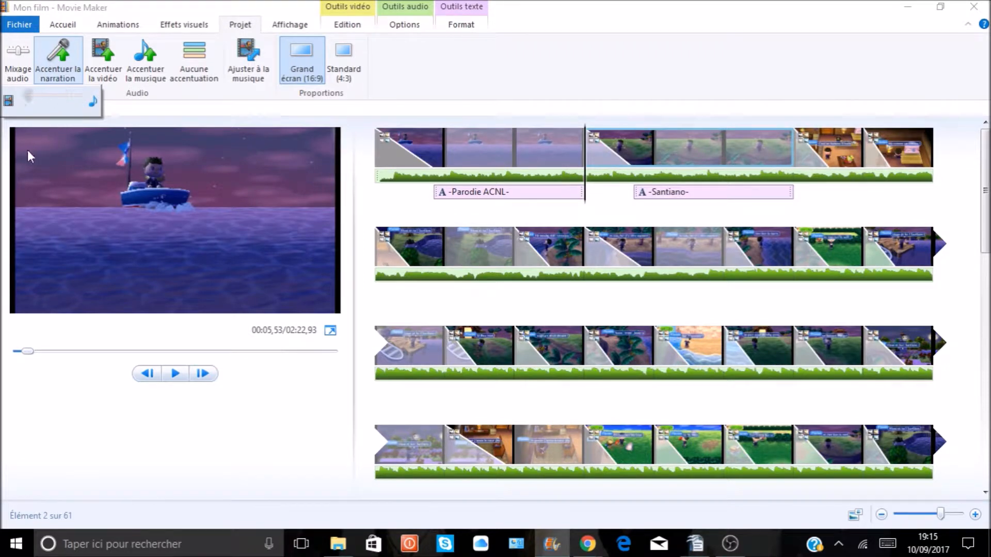
{"action": "left_click", "coordinate": [175, 373]}
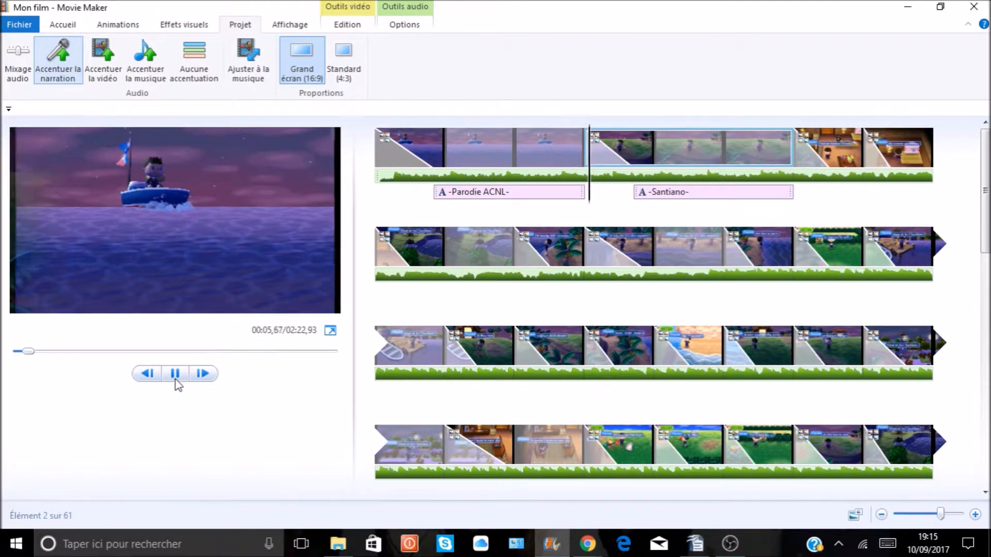
{"action": "left_click", "coordinate": [176, 380]}
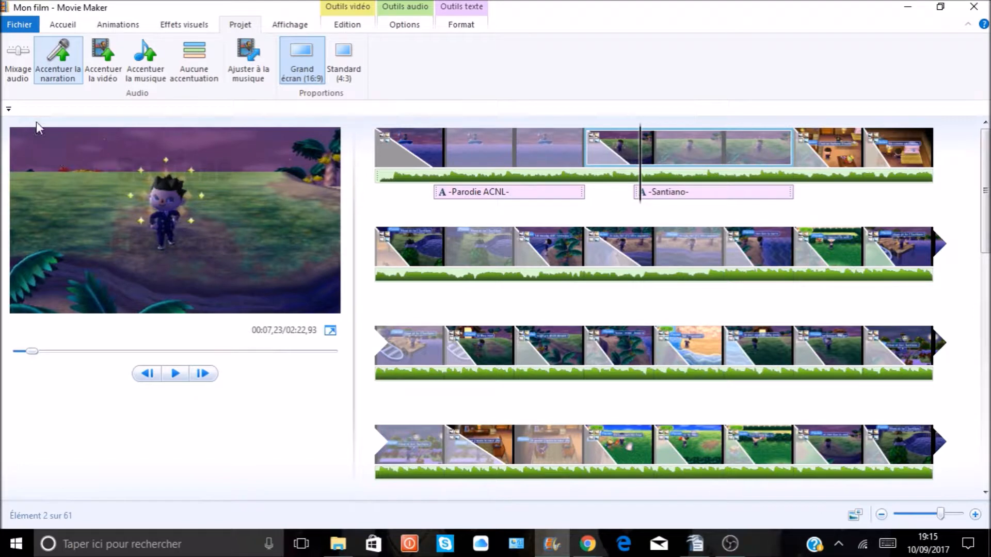
Shift the project's audio mix towards the music and preview the film briefly
{"action": "left_click", "coordinate": [13, 68]}
{"action": "left_click_drag", "start_coordinate": [34, 96], "coordinate": [75, 96]}
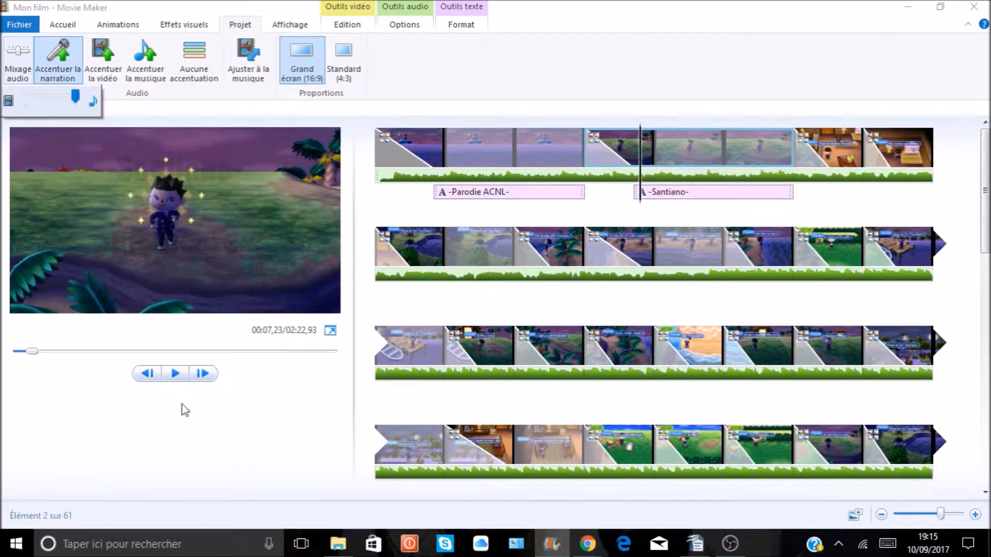
{"action": "left_click", "coordinate": [174, 374]}
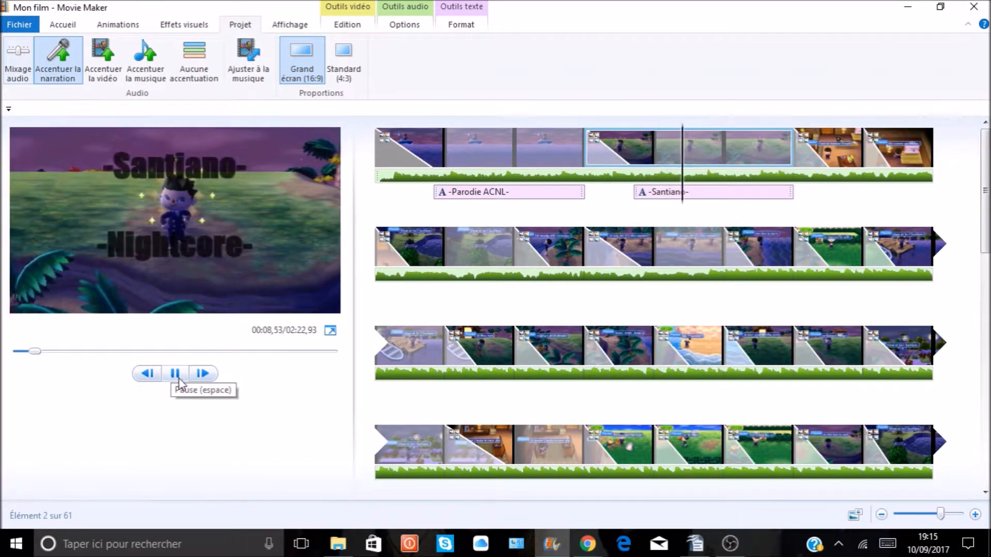
{"action": "left_click", "coordinate": [176, 376]}
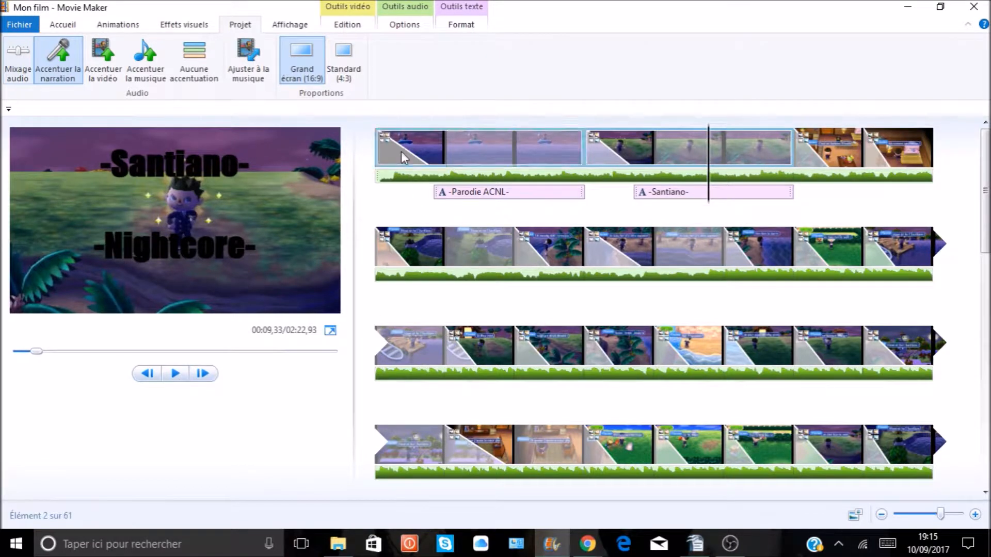
Try zooming the timeline in and back out
{"action": "left_click", "coordinate": [266, 28]}
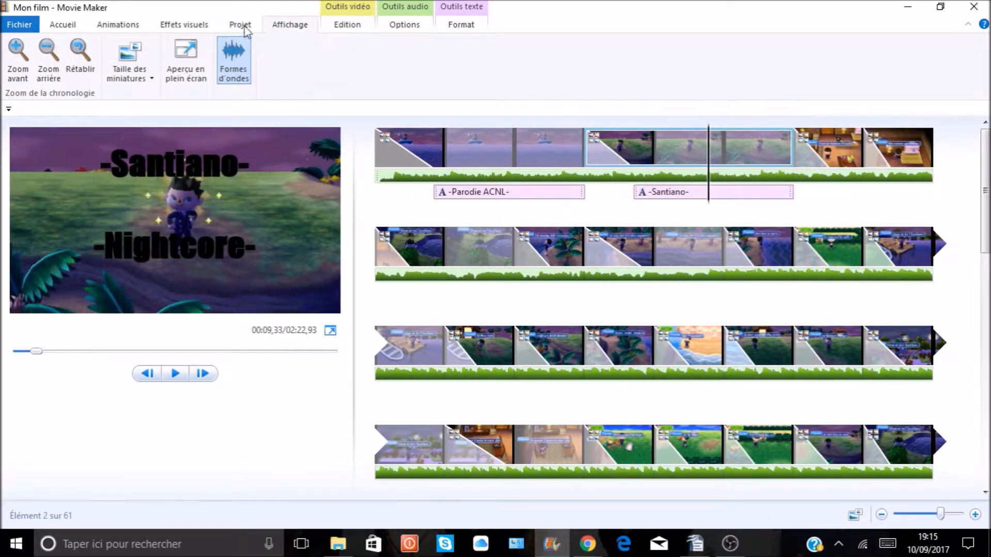
{"action": "left_click", "coordinate": [18, 72]}
{"action": "left_click", "coordinate": [49, 79]}
{"action": "left_click", "coordinate": [11, 66]}
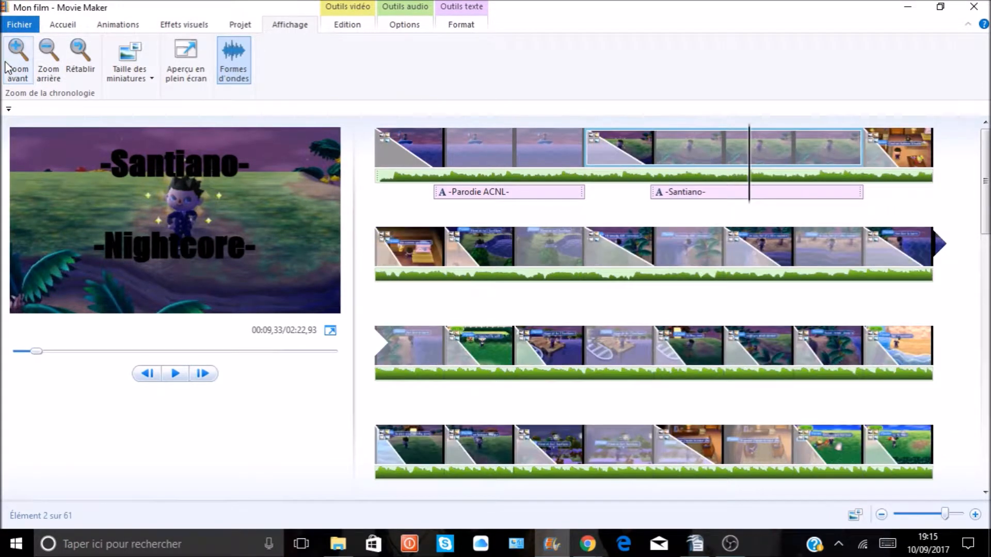
{"action": "left_click", "coordinate": [49, 67]}
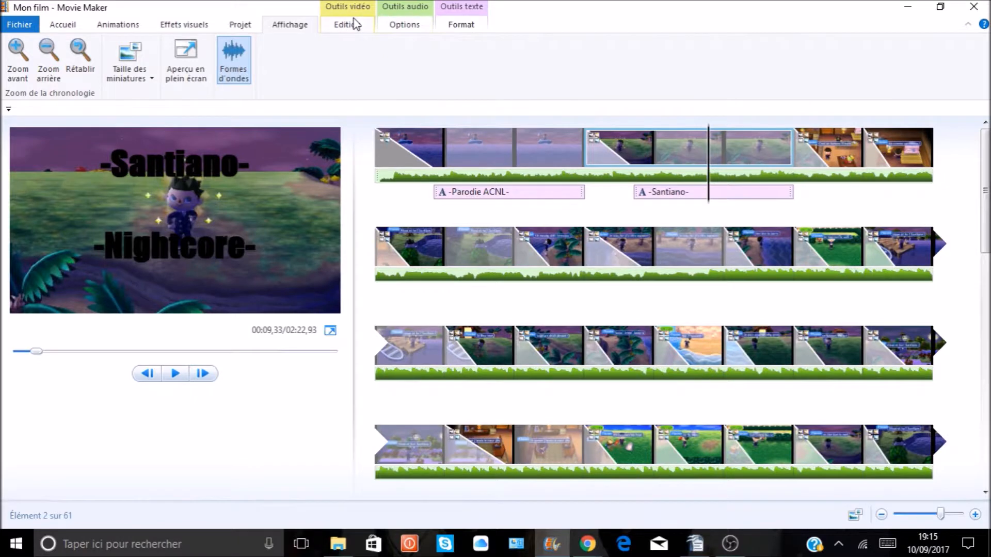
Look over the video editing options for the second clip, such as duration, splitting and trimming
{"action": "left_click", "coordinate": [354, 24]}
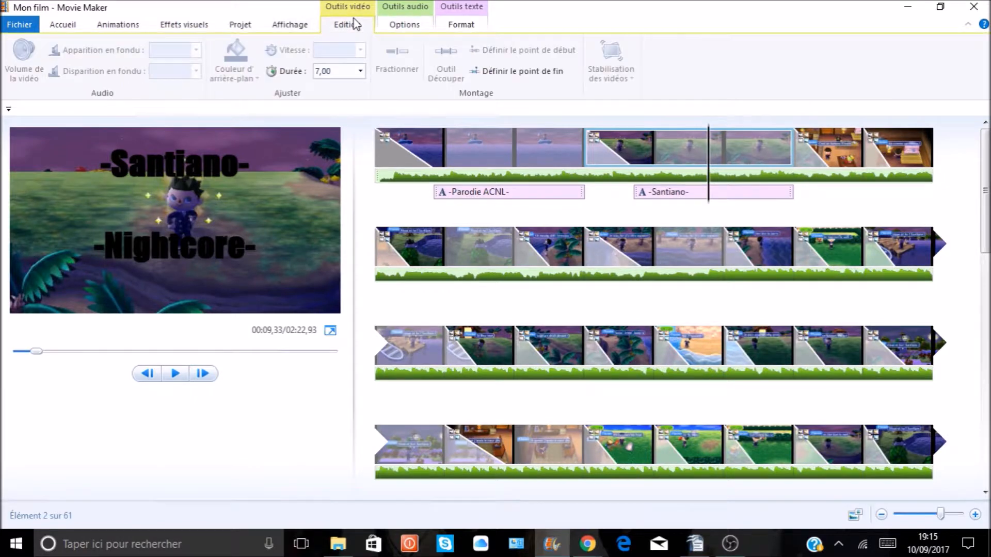
{"action": "left_click", "coordinate": [667, 180]}
{"action": "left_click", "coordinate": [673, 153]}
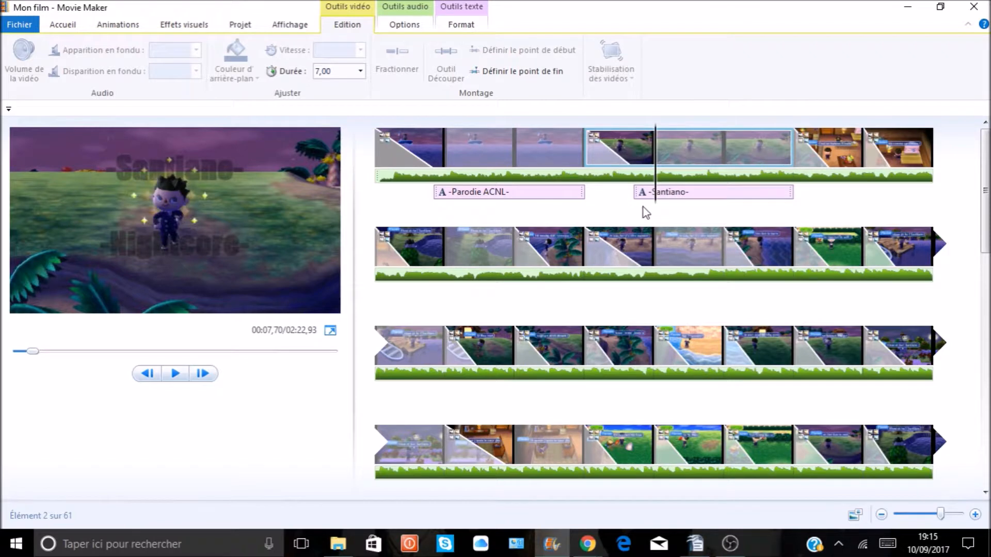
Look over the music options and the text formatting options, and return to the home tools
{"action": "left_click", "coordinate": [421, 25]}
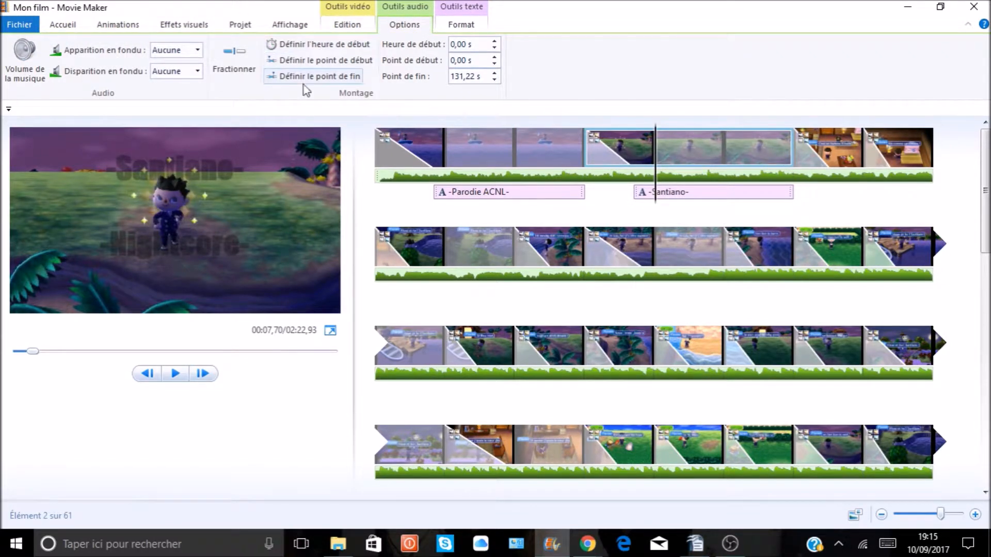
{"action": "left_click", "coordinate": [25, 58]}
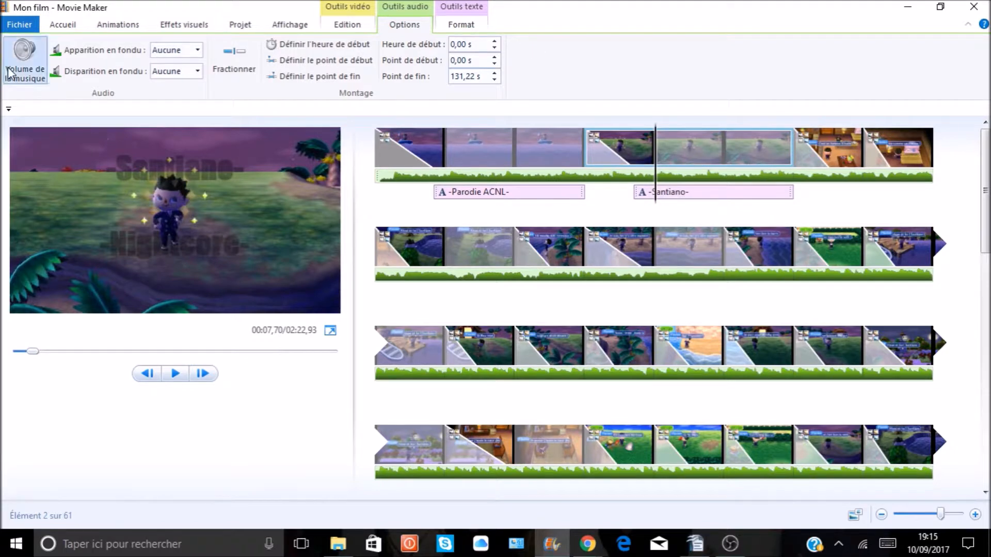
{"action": "left_click", "coordinate": [476, 27]}
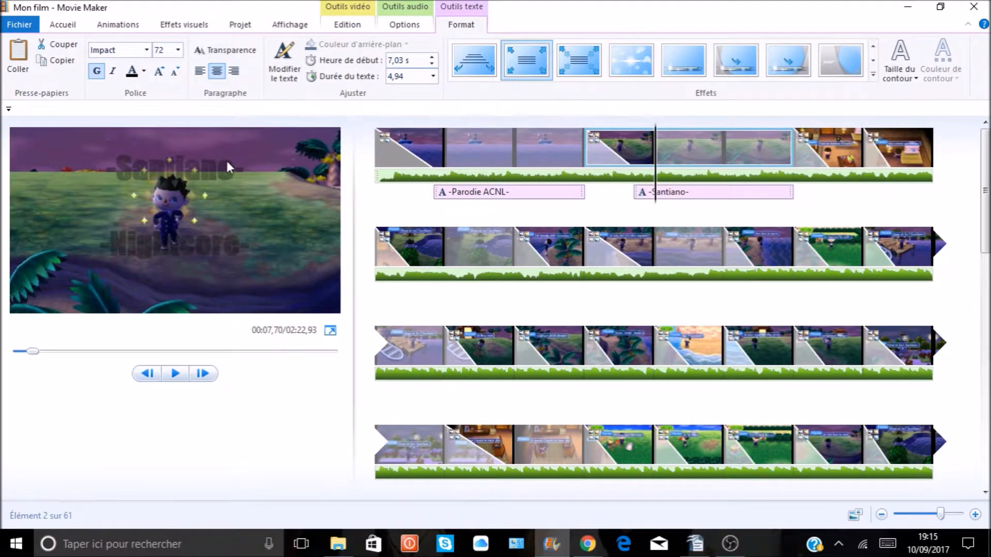
{"action": "left_click", "coordinate": [63, 25]}
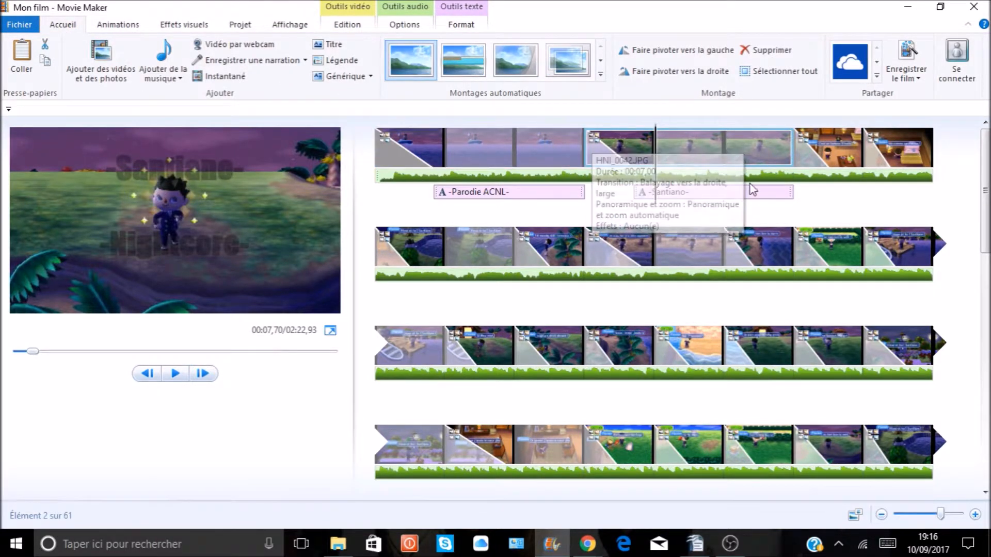
Select several clips on the timeline and look over the commands available for the second clip
{"action": "left_click", "coordinate": [707, 253]}
{"action": "left_click", "coordinate": [667, 360]}
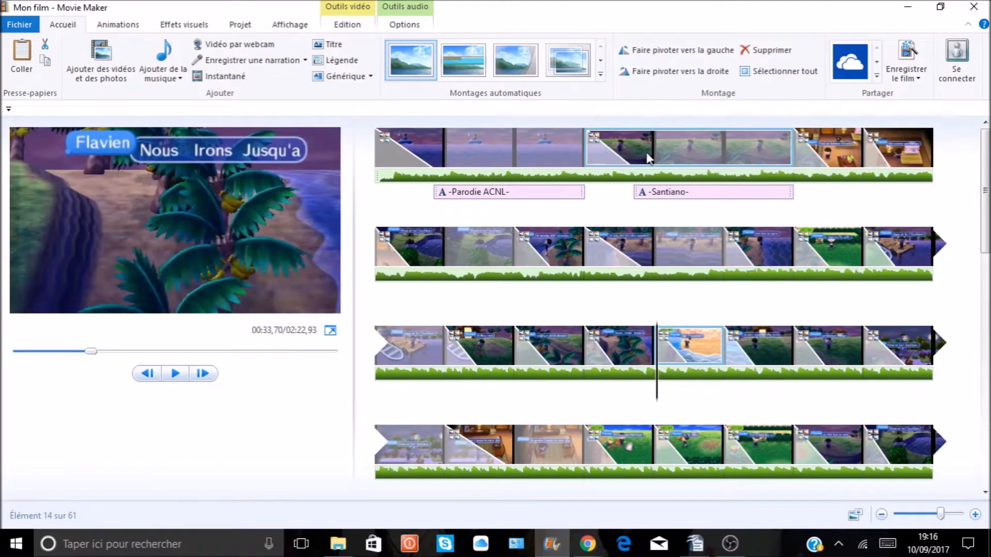
{"action": "left_click", "coordinate": [668, 146]}
{"action": "right_click", "coordinate": [667, 146]}
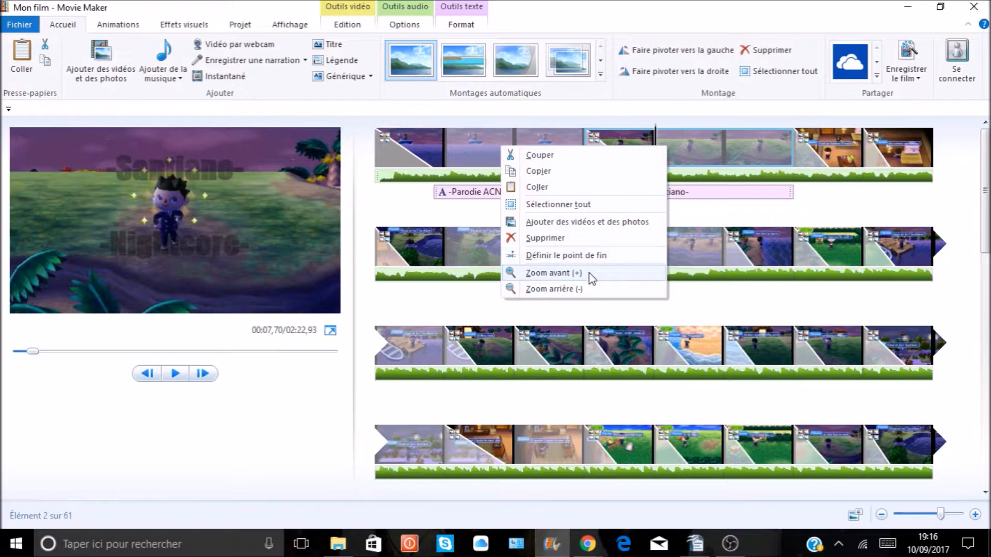
{"action": "left_click", "coordinate": [302, 405]}
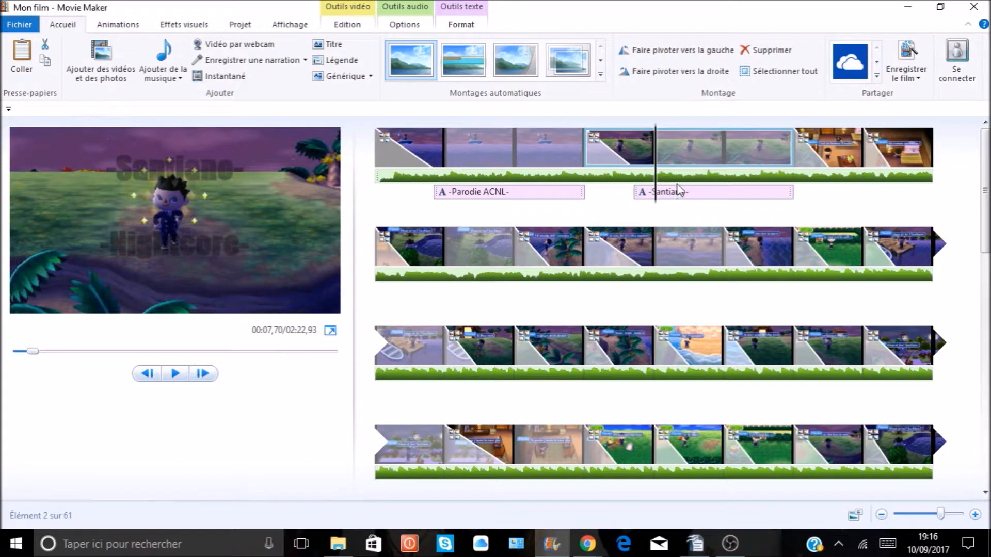
Look over the customisation options of the quick access toolbar
{"action": "left_click", "coordinate": [9, 109]}
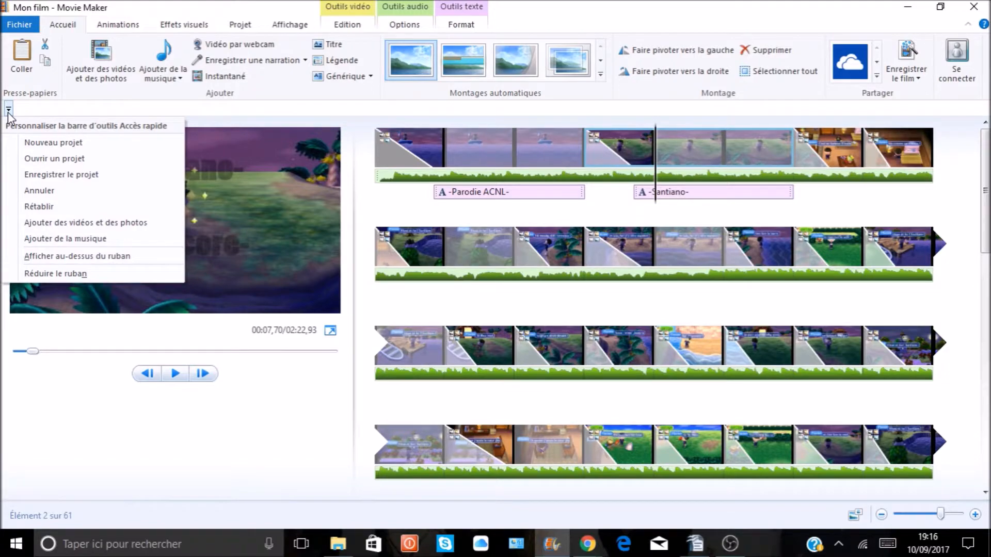
{"action": "left_click", "coordinate": [8, 113]}
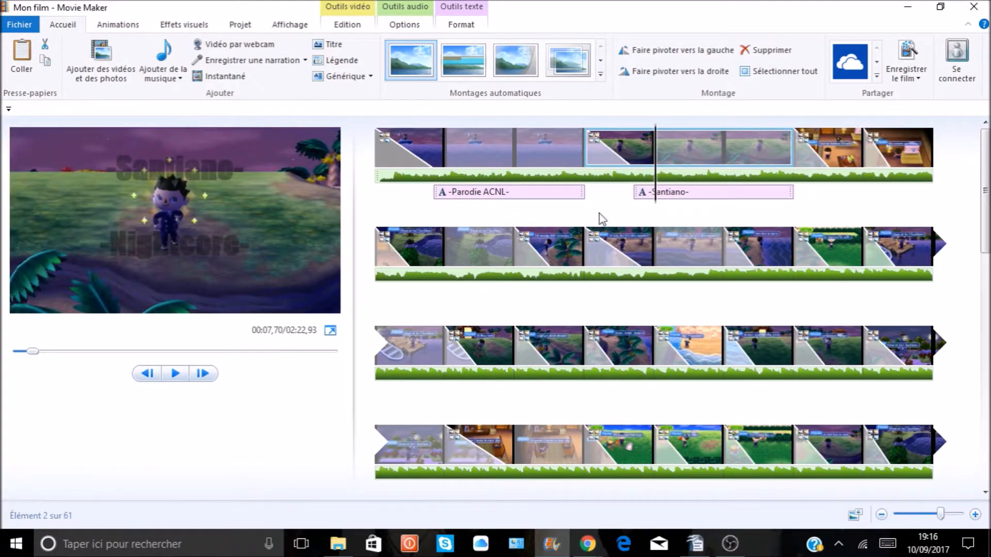
{"action": "scroll", "coordinate": [617, 184], "scroll_direction": "down", "scroll_amount": 3}
{"action": "scroll", "coordinate": [571, 162], "scroll_direction": "up", "scroll_amount": 3}
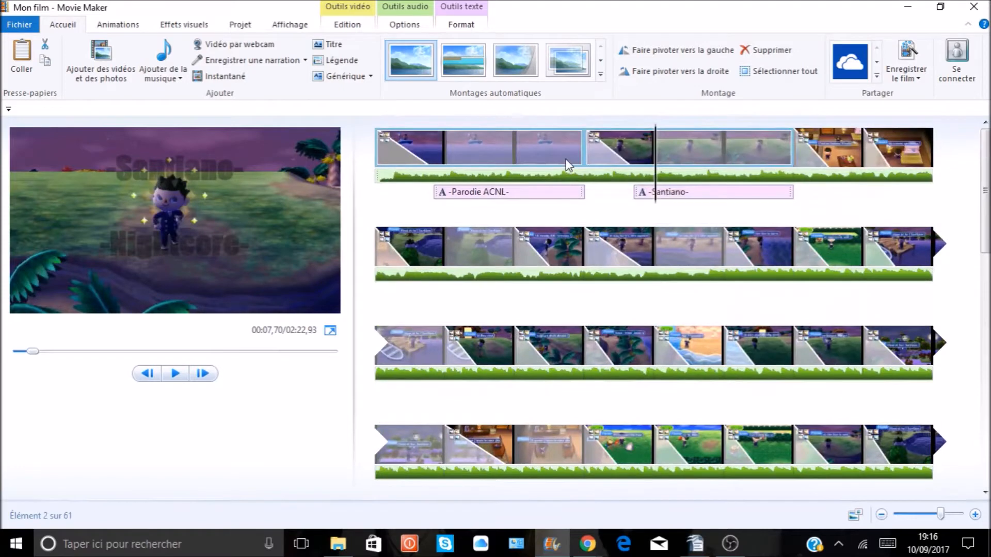
Trim the first clip by setting its end point at about 4.77 s
{"action": "left_click", "coordinate": [516, 164]}
{"action": "left_click_drag", "start_coordinate": [516, 201], "coordinate": [557, 201]}
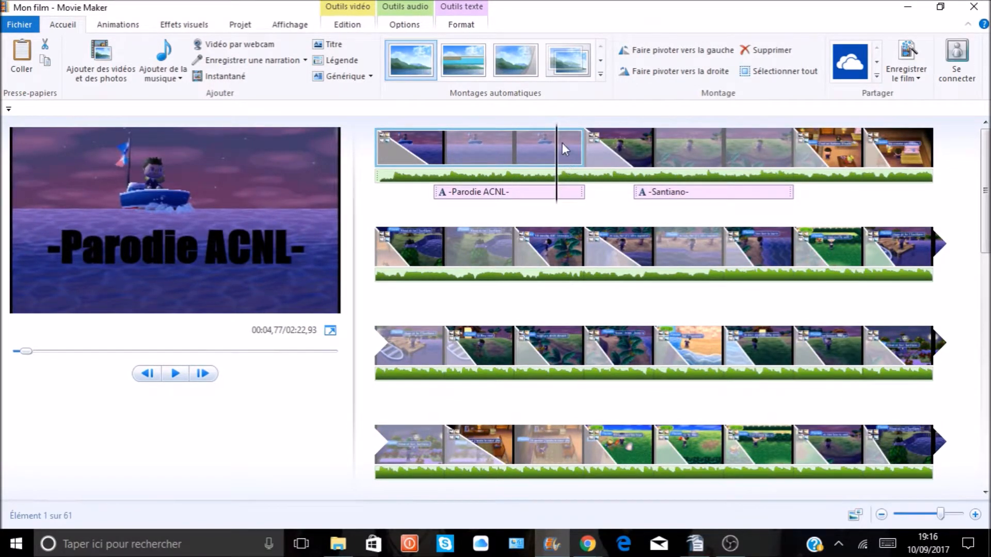
{"action": "right_click", "coordinate": [557, 139]}
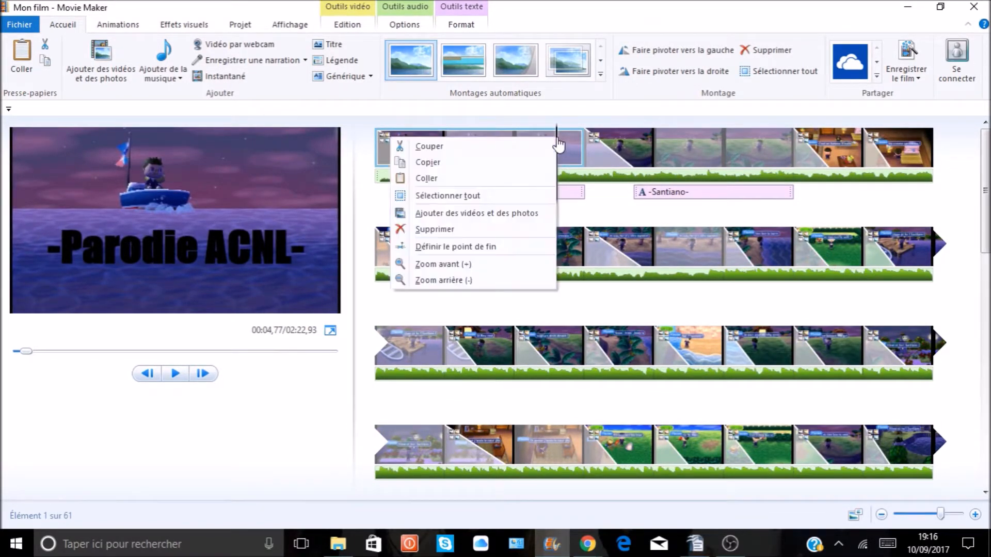
{"action": "left_click", "coordinate": [522, 247]}
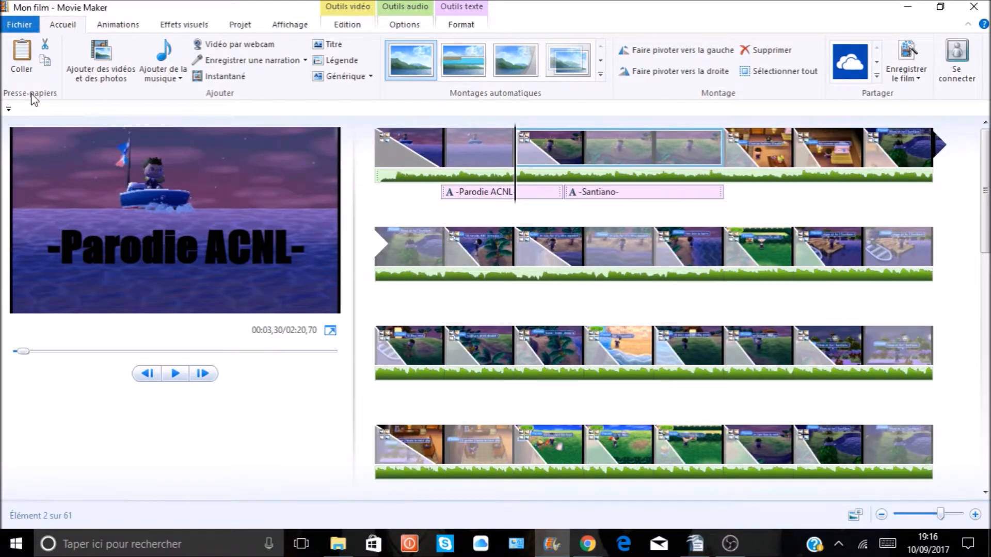
Add the Rétablir (redo) command to the quick access toolbar
{"action": "left_click", "coordinate": [9, 108]}
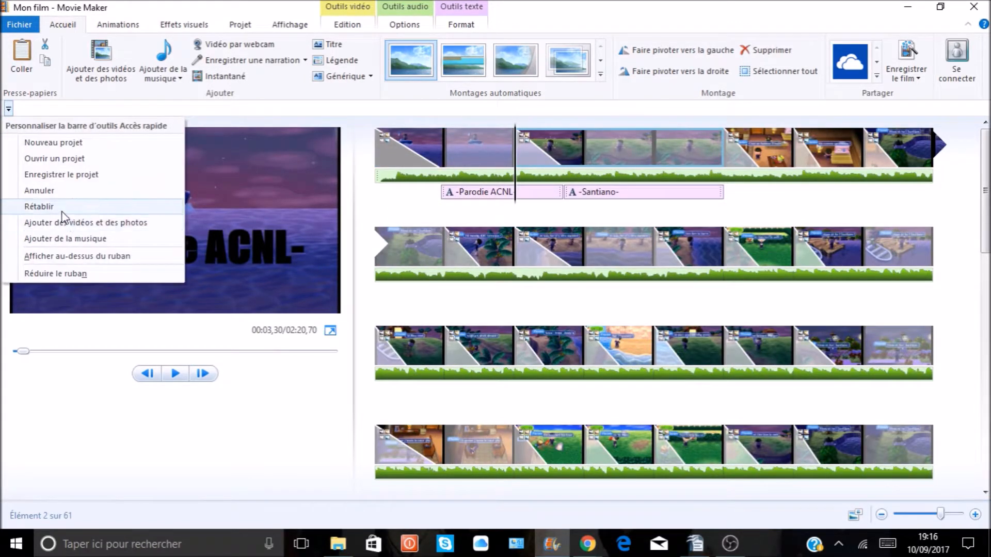
{"action": "left_click", "coordinate": [61, 212]}
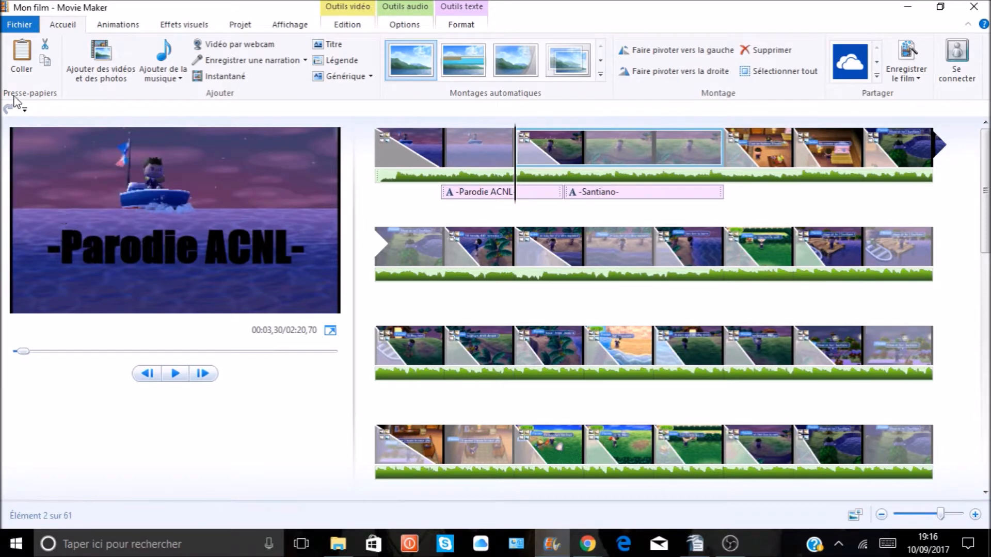
{"action": "left_click", "coordinate": [24, 109]}
{"action": "left_click", "coordinate": [445, 176]}
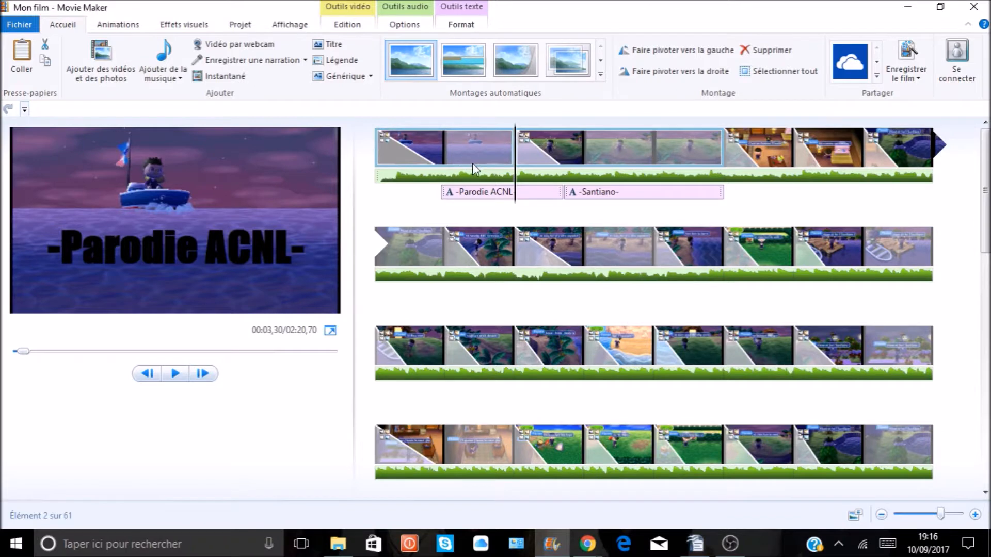
Trim the first clip further by setting its end point at about 2.87 s
{"action": "left_click_drag", "start_coordinate": [442, 195], "coordinate": [491, 148]}
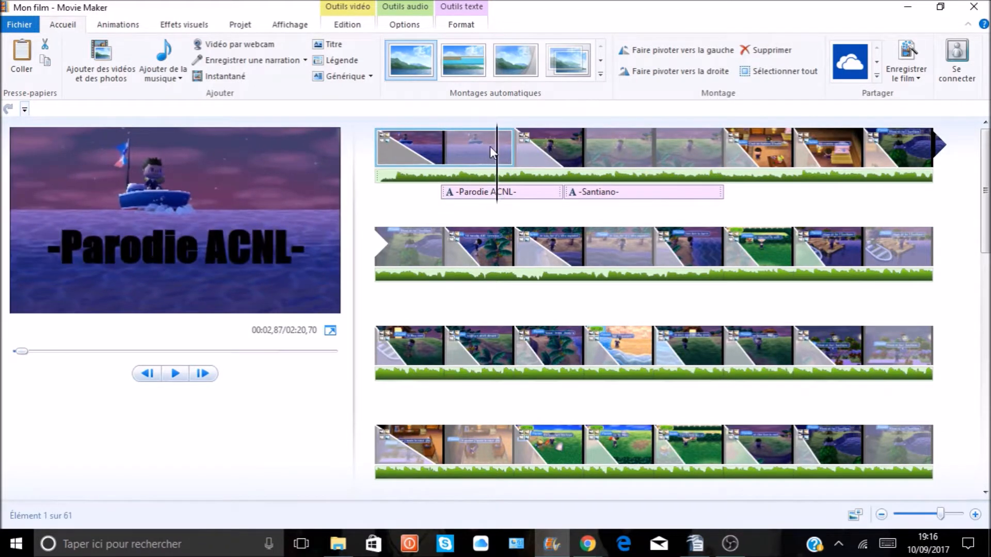
{"action": "right_click", "coordinate": [497, 148]}
{"action": "left_click", "coordinate": [467, 250]}
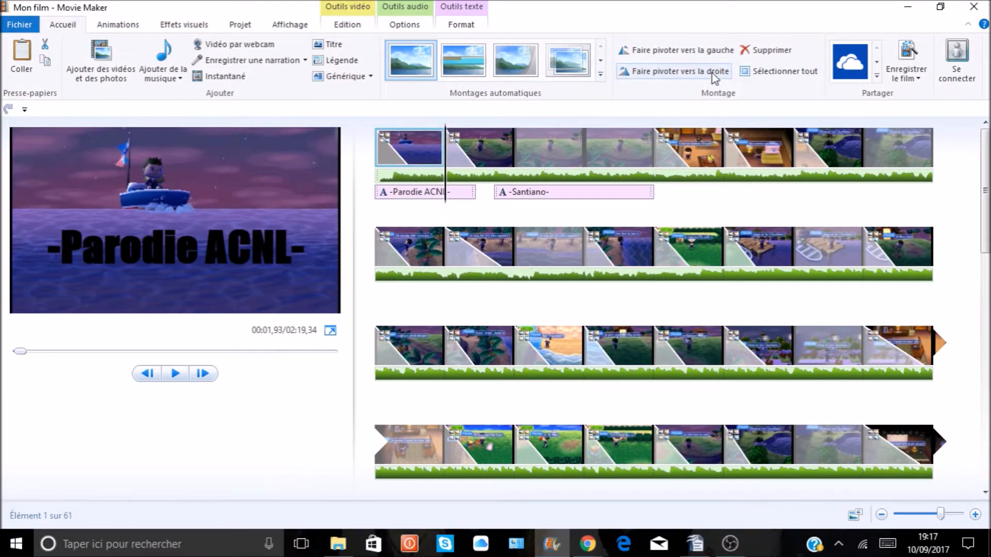
Look over the video editing options and the music options for the shortened first clip
{"action": "left_click", "coordinate": [357, 29]}
{"action": "left_click", "coordinate": [407, 27]}
{"action": "right_click", "coordinate": [402, 149]}
{"action": "left_click", "coordinate": [63, 336]}
Start a new project without saving the current film's changes, and look over the file commands
{"action": "left_click", "coordinate": [17, 25]}
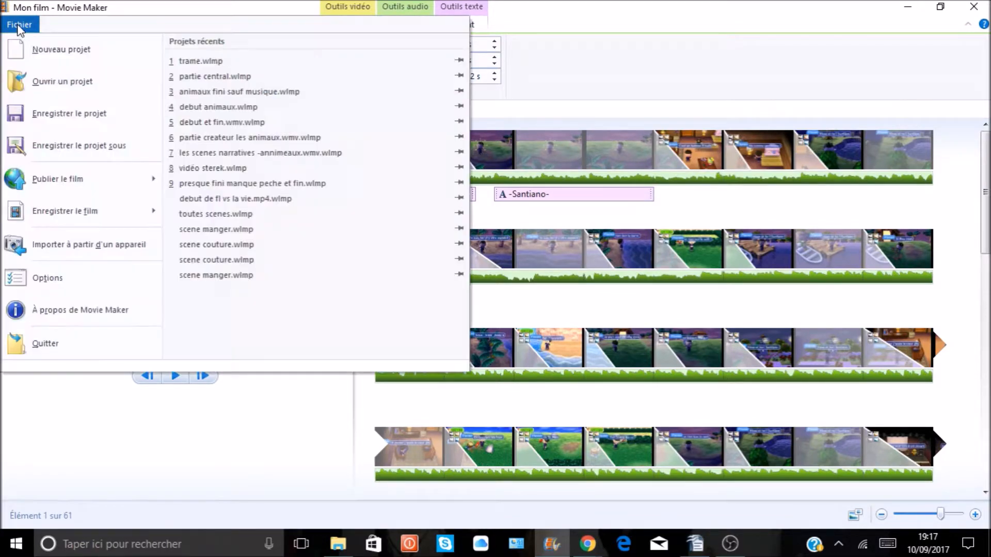
{"action": "left_click", "coordinate": [83, 55]}
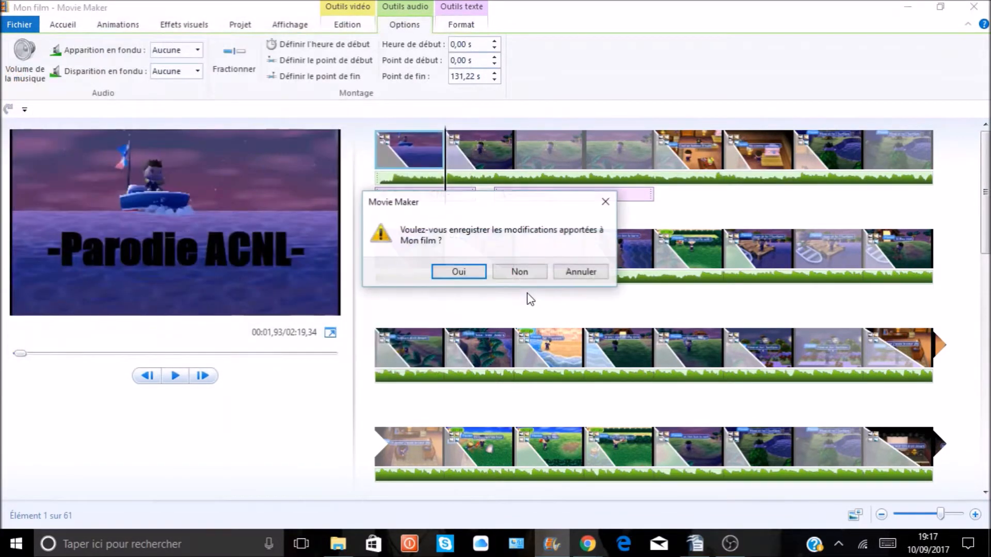
{"action": "left_click", "coordinate": [519, 273]}
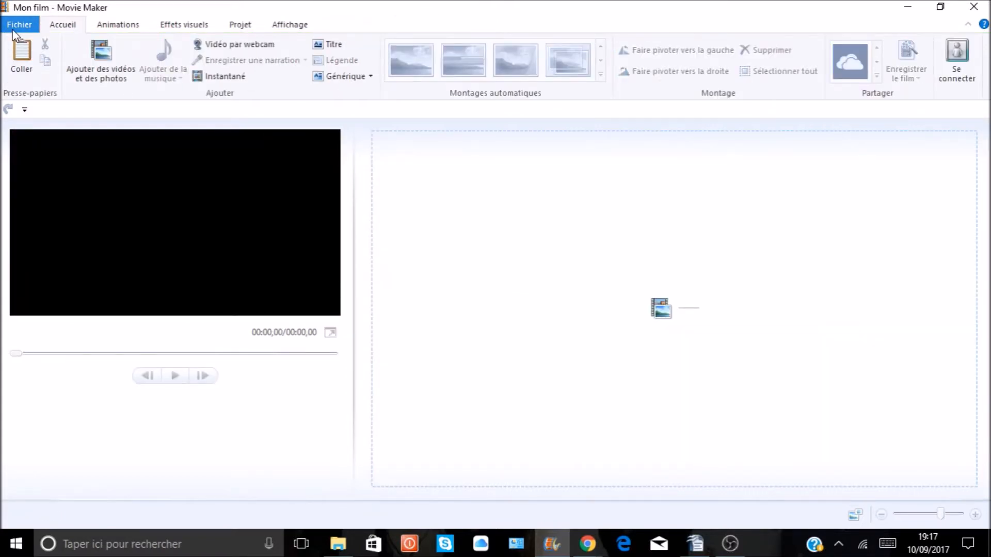
{"action": "left_click", "coordinate": [19, 26]}
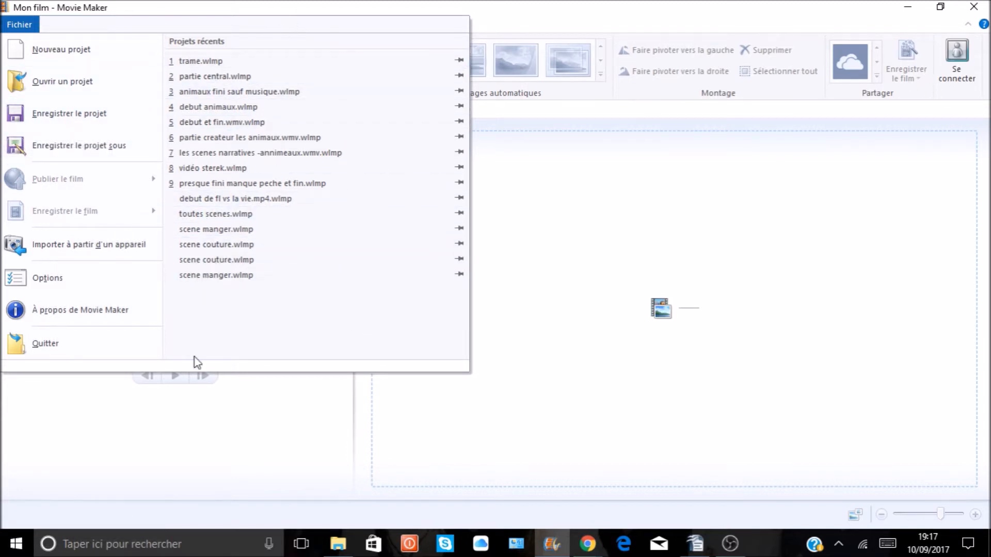
{"action": "left_click", "coordinate": [242, 467]}
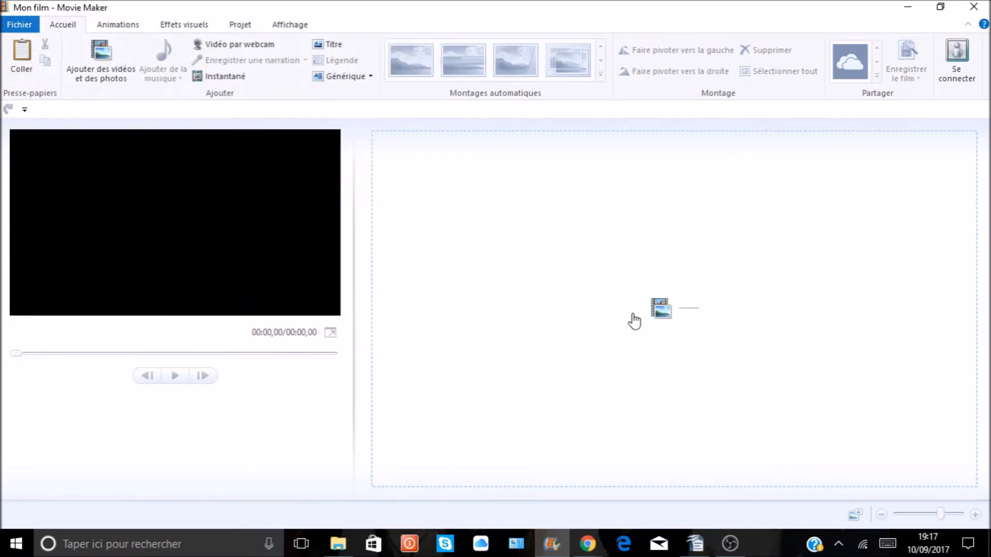
Add the video intro 2.mp4 from the personal video folder to the empty project
{"action": "left_click", "coordinate": [662, 309]}
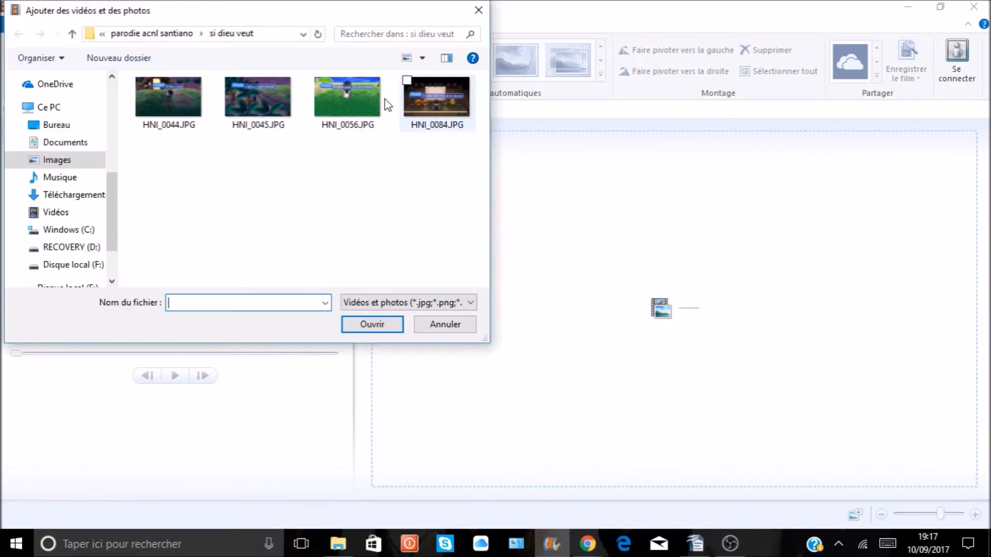
{"action": "left_click", "coordinate": [169, 36]}
{"action": "left_click", "coordinate": [133, 36]}
{"action": "left_click", "coordinate": [136, 34]}
{"action": "scroll", "coordinate": [315, 217], "scroll_direction": "down", "scroll_amount": 5}
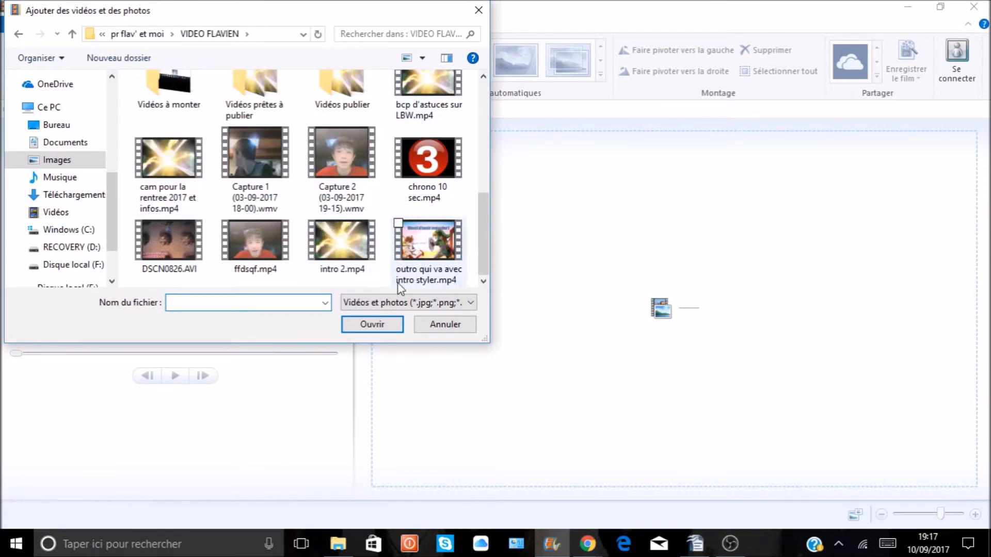
{"action": "double_click", "coordinate": [338, 240]}
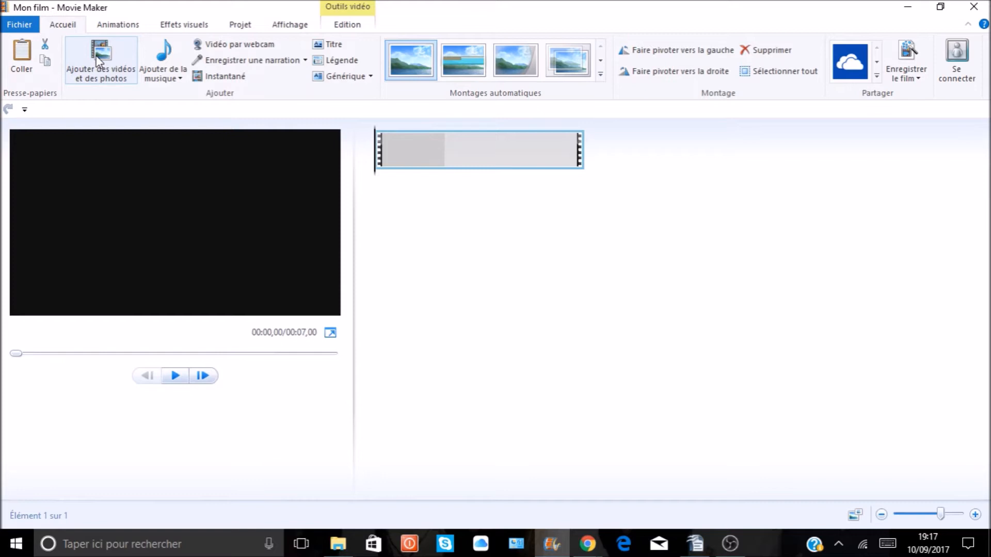
Browse the video folder for another clip to add, and dismiss the error dialog
{"action": "left_click", "coordinate": [96, 55]}
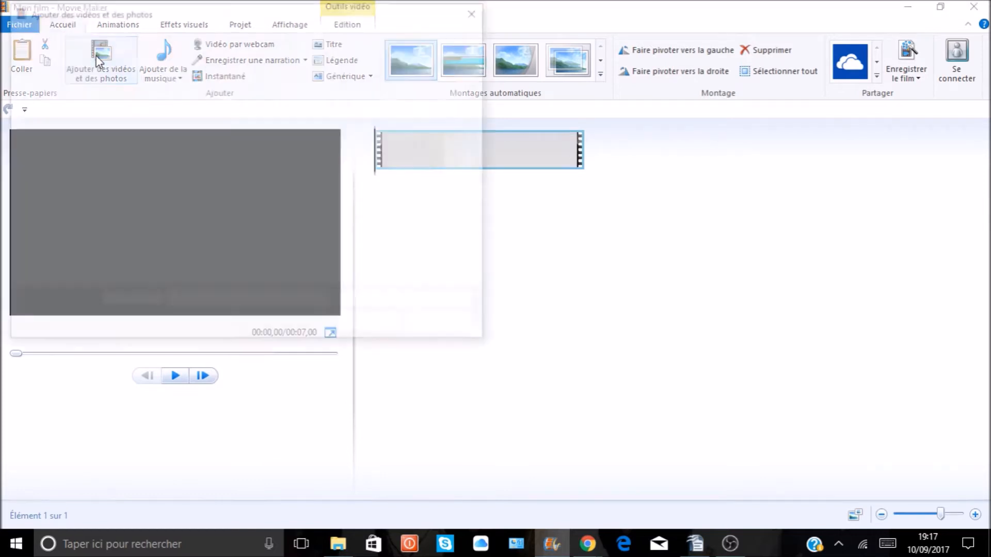
{"action": "scroll", "coordinate": [361, 222], "scroll_direction": "down", "scroll_amount": 3}
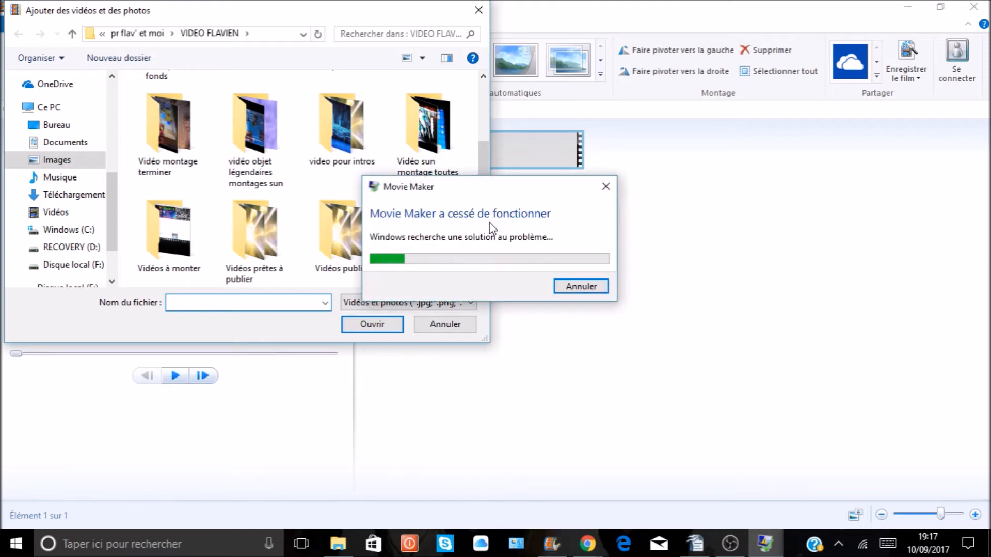
{"action": "left_click", "coordinate": [610, 182]}
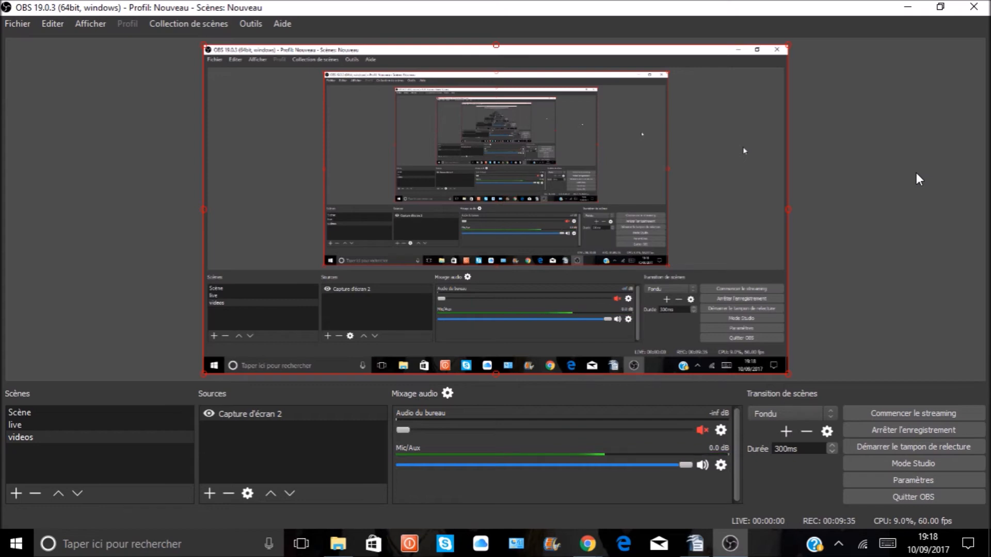
In OBS, enlarge the Capture d'écran 2 source from its corners, fit it back to the canvas and deselect it
{"action": "left_click", "coordinate": [200, 43]}
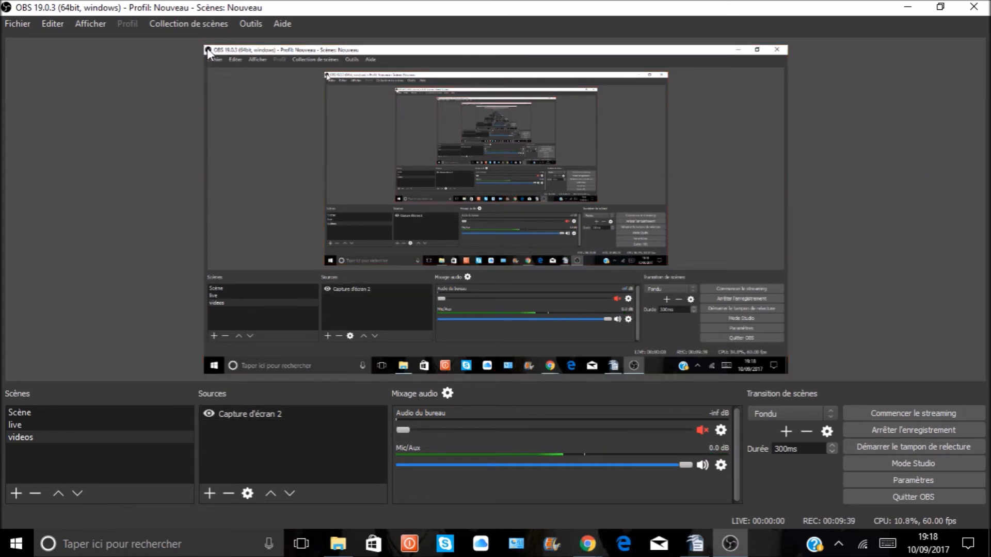
{"action": "left_click", "coordinate": [205, 47]}
{"action": "left_click_drag", "start_coordinate": [205, 48], "coordinate": [182, 35]}
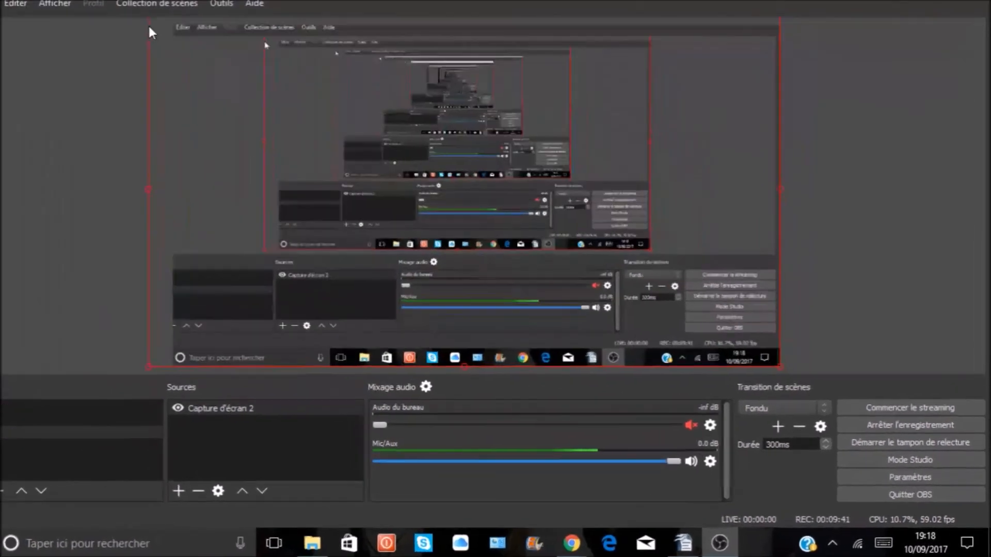
{"action": "left_click_drag", "start_coordinate": [150, 369], "coordinate": [237, 336]}
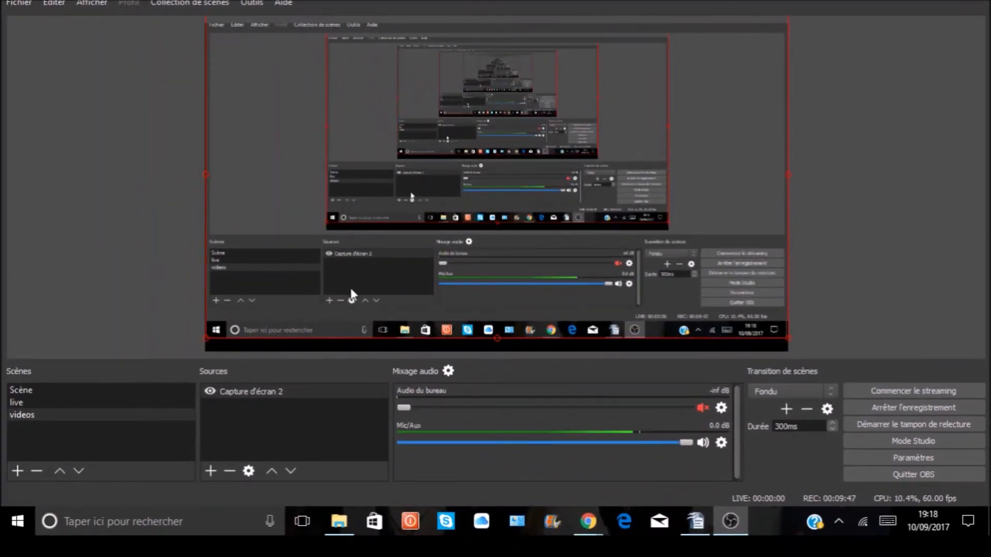
{"action": "left_click_drag", "start_coordinate": [441, 311], "coordinate": [441, 337]}
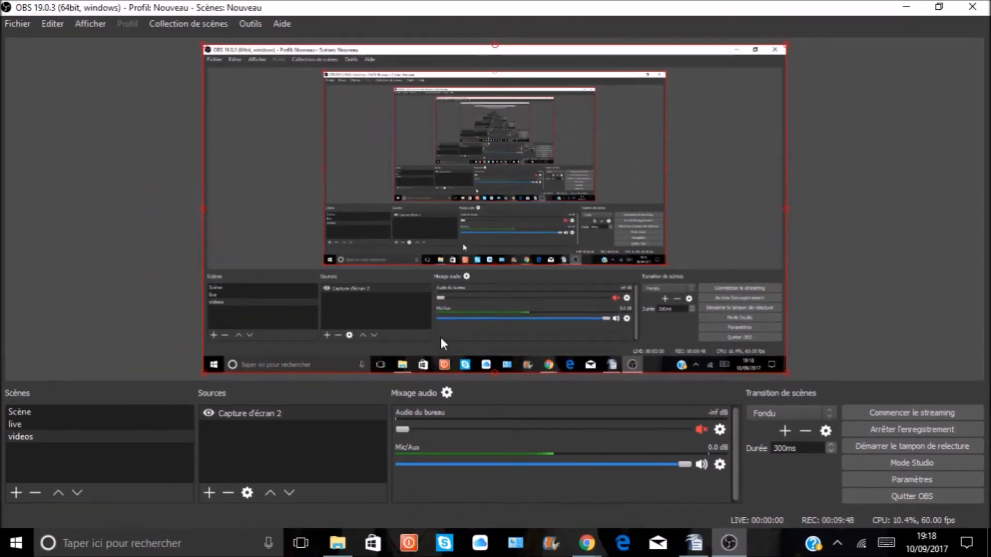
{"action": "left_click", "coordinate": [893, 216]}
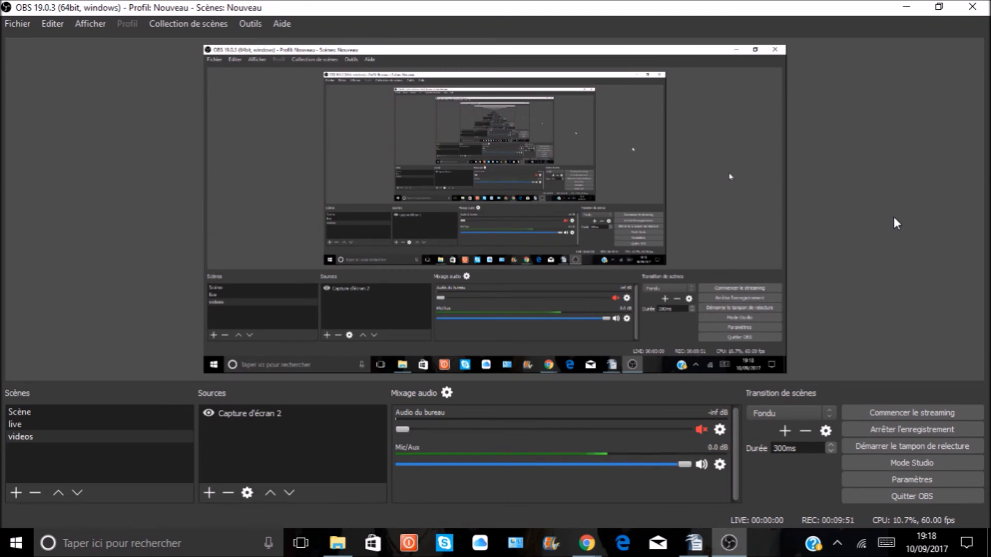